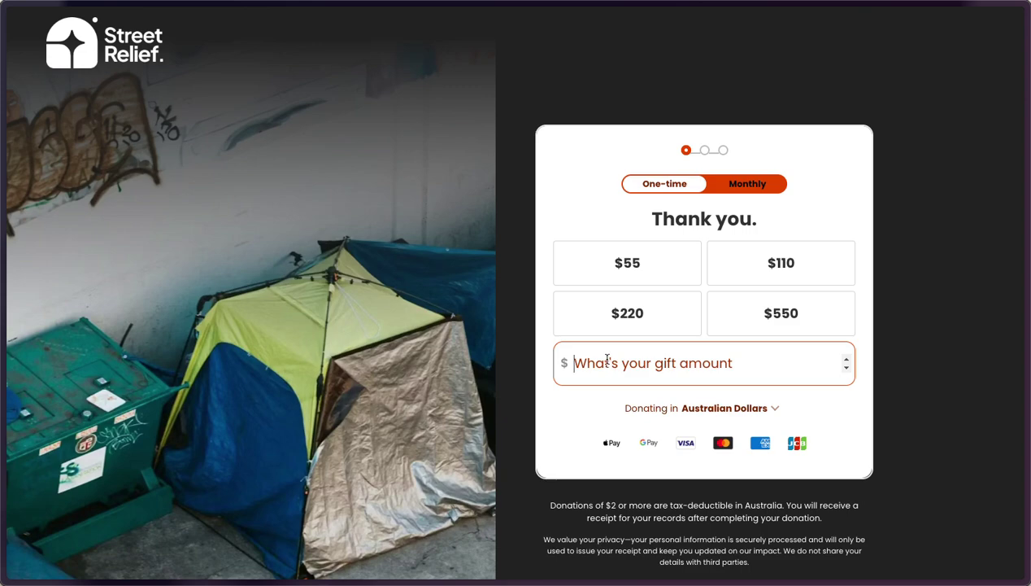
# Pick the $55 gift, enter the donor's first name, last name and email, then continue to payment
pyautogui.click(654, 269)
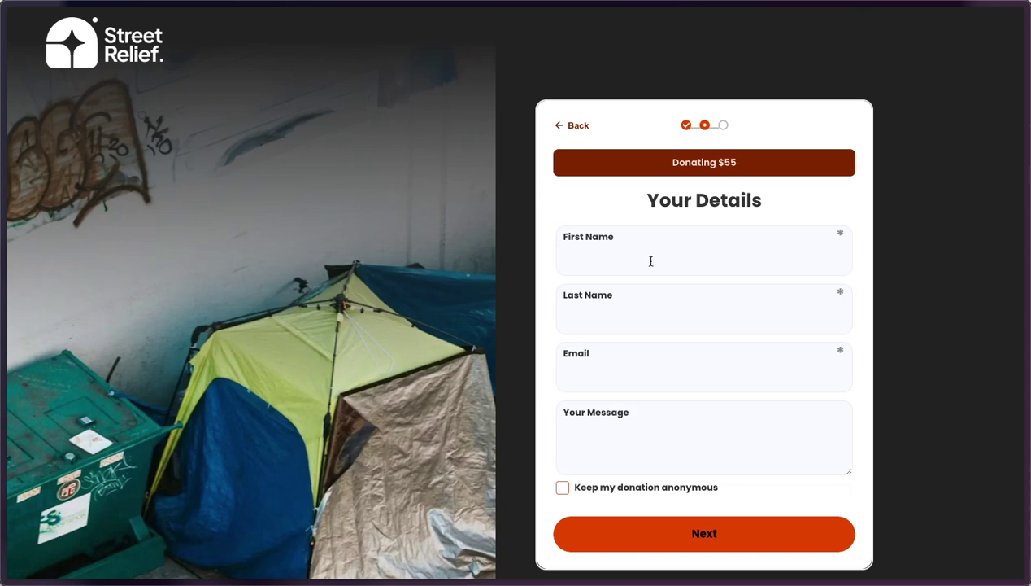
pyautogui.click(647, 260)
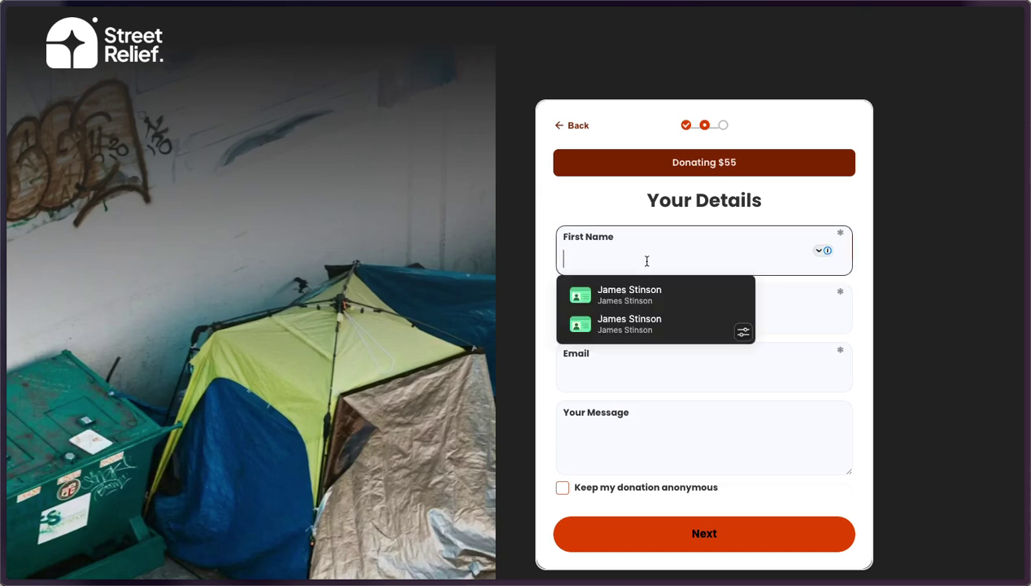
pyautogui.write('Jenny')
pyautogui.press('Tab')
pyautogui.write('Smith')
pyautogui.press('Tab')
pyautogui.click(864, 427)
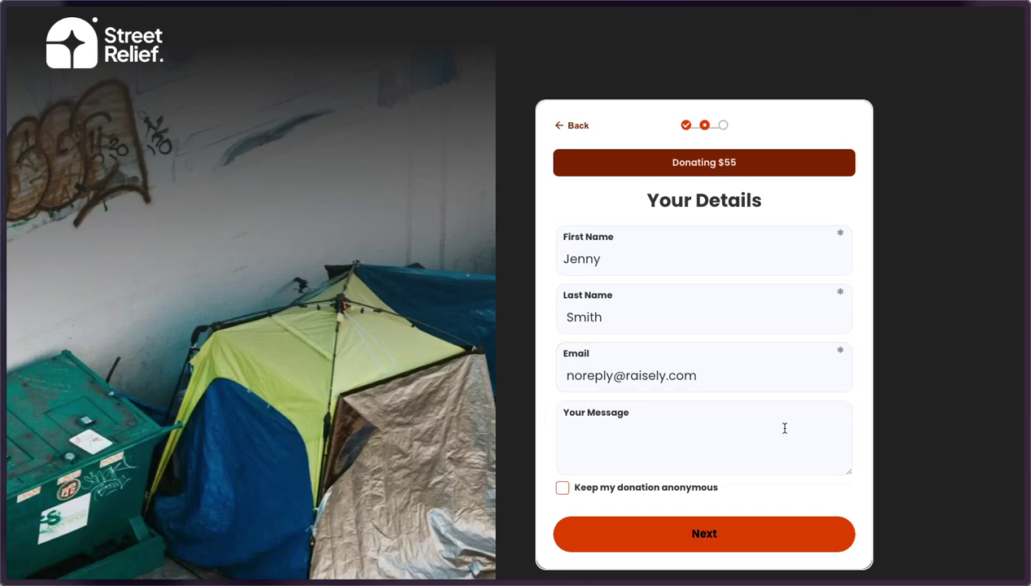
pyautogui.click(756, 536)
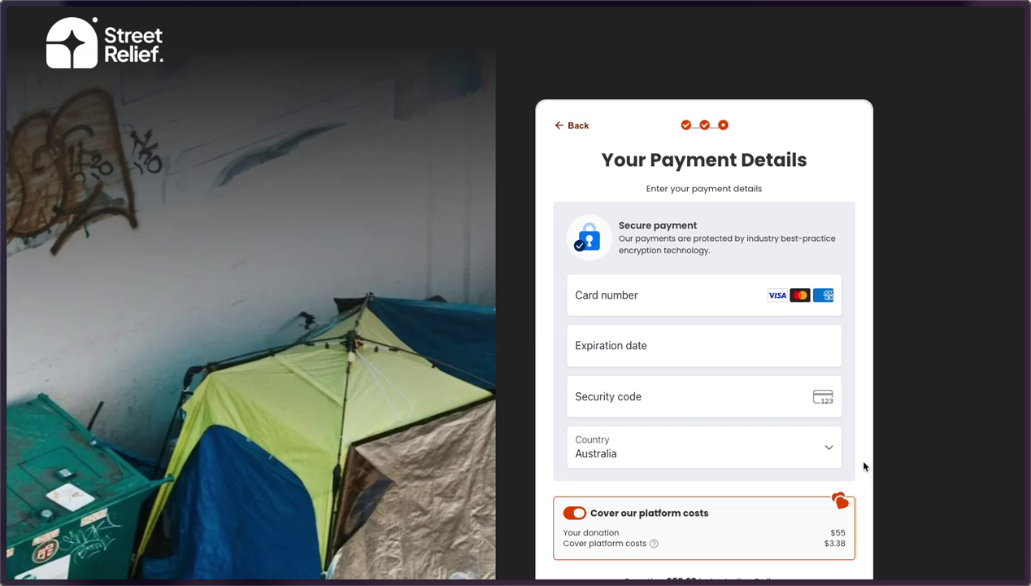
# Enter the test card number with expiry 01 / 55 and submit the $58.38 donation
pyautogui.click(606, 298)
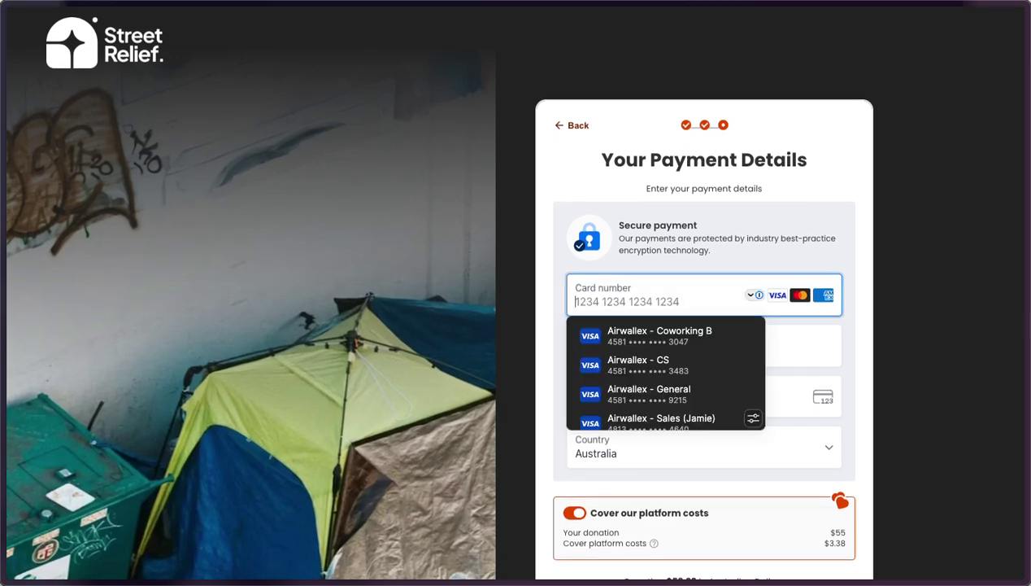
pyautogui.click(621, 420)
pyautogui.click(667, 344)
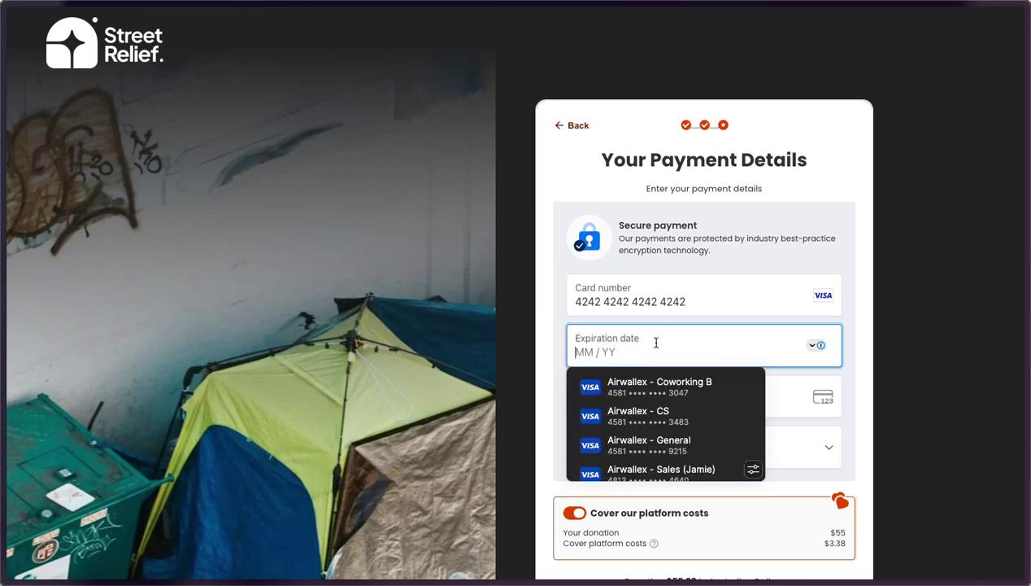
pyautogui.write('01 / 5')
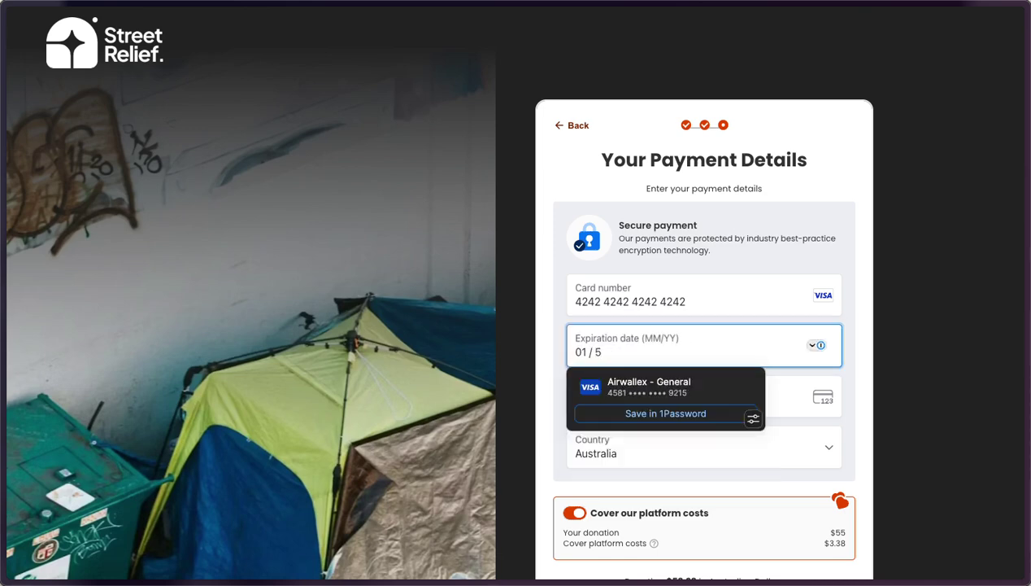
pyautogui.write('5')
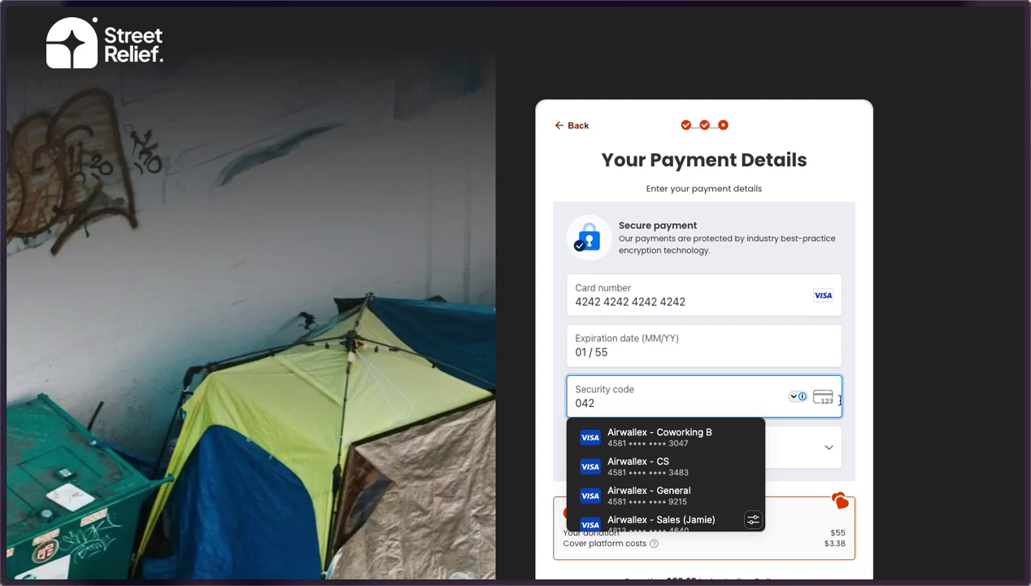
pyautogui.click(854, 405)
pyautogui.scroll(-3, 850, 430)
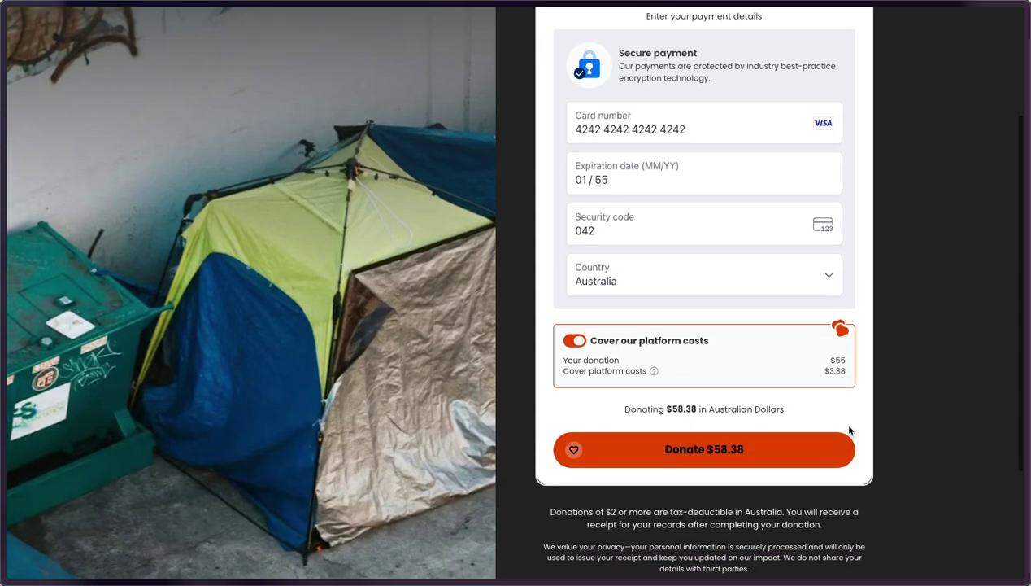
pyautogui.click(715, 452)
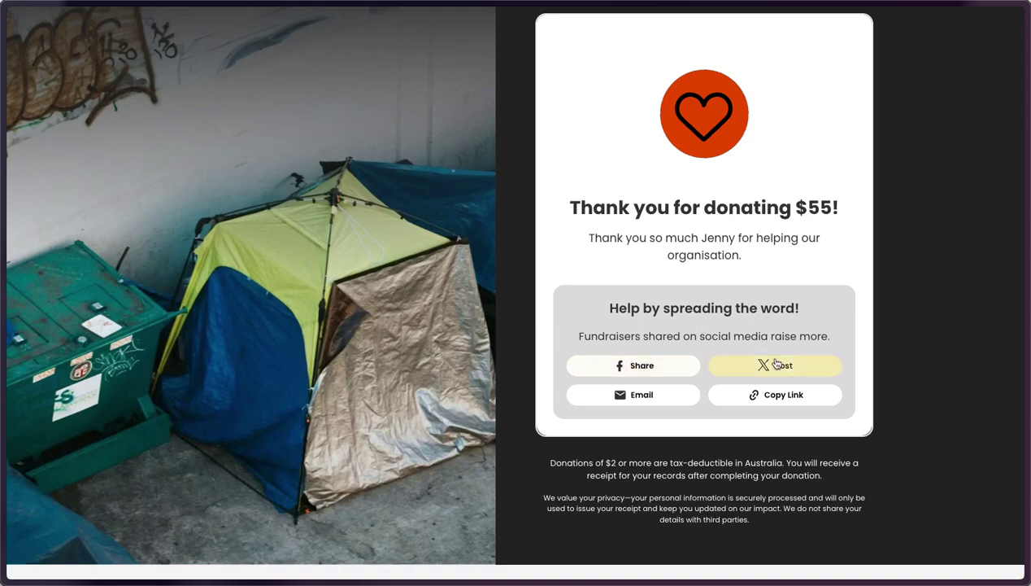
# Return to the admin dashboard and open the Home page from the campaign's Pages list
pyautogui.scroll(2, 724, 276)
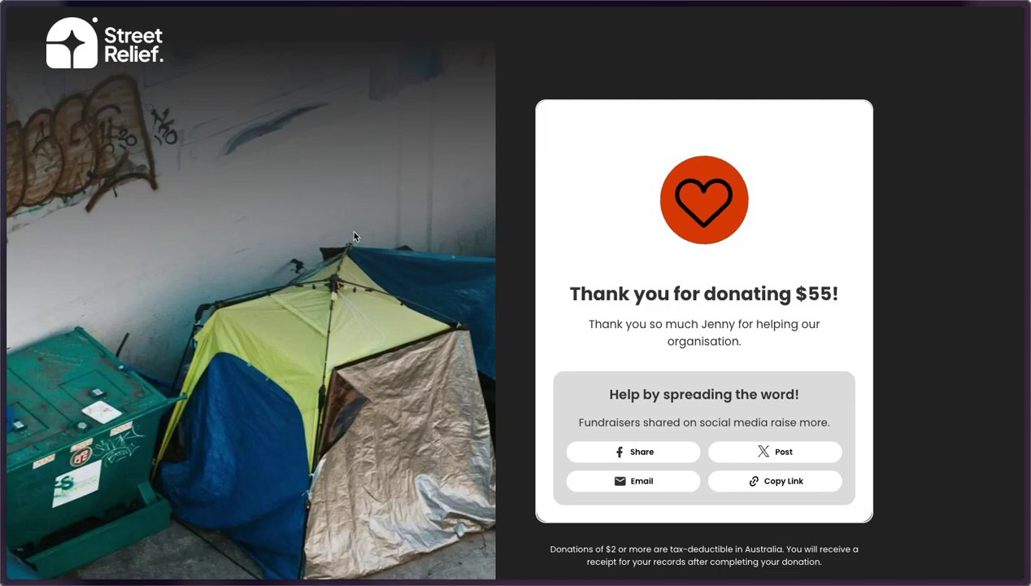
pyautogui.hotkey('alt', 'Tab')
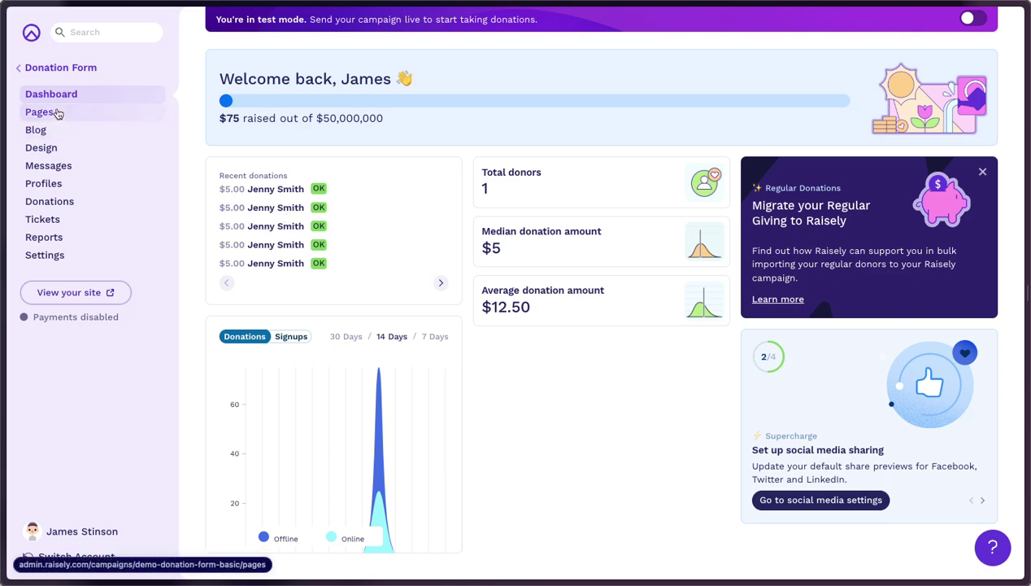
pyautogui.click(66, 118)
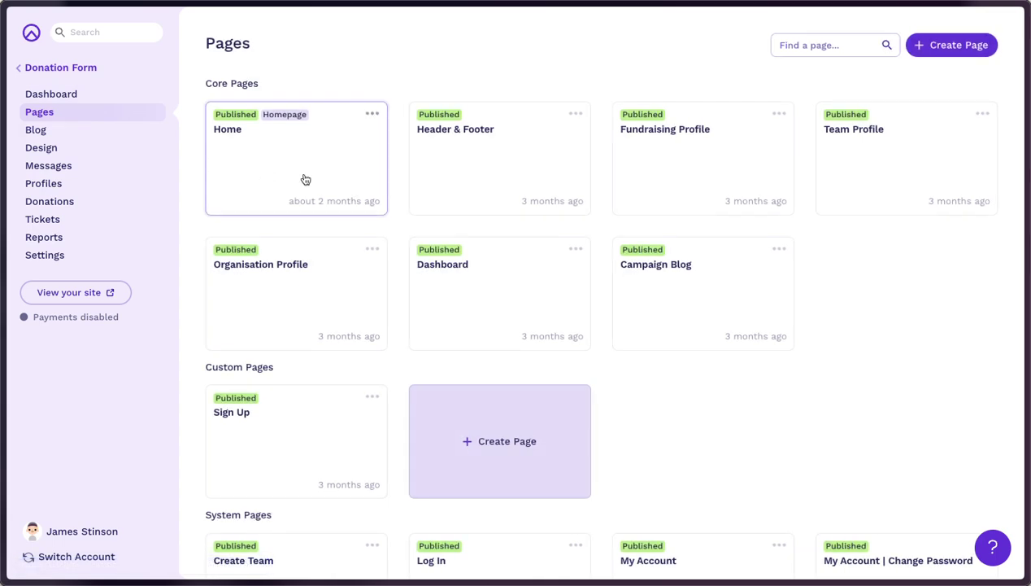
pyautogui.click(305, 178)
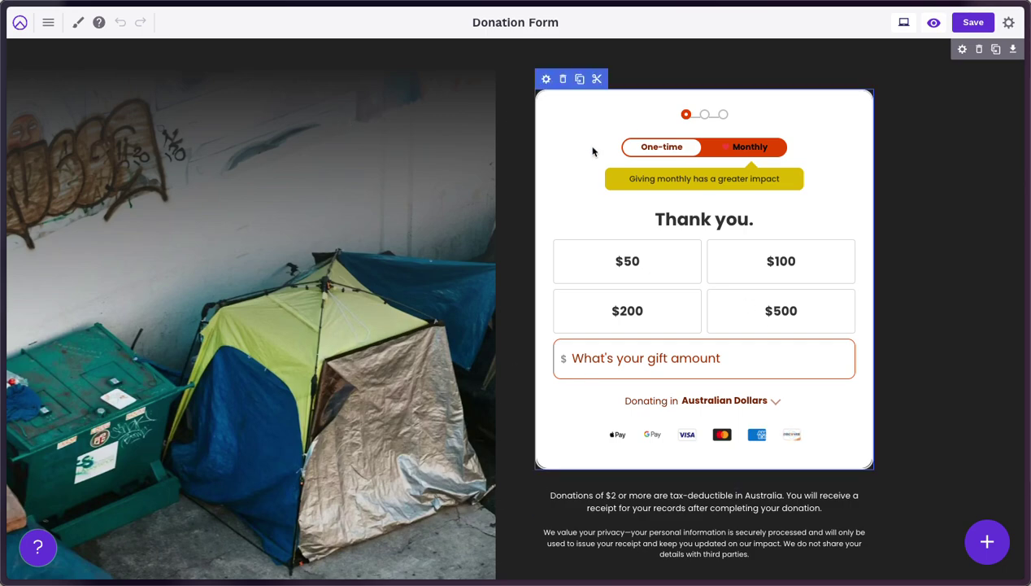
# Insert a Donation Form block onto the Home page from the block library
pyautogui.click(547, 80)
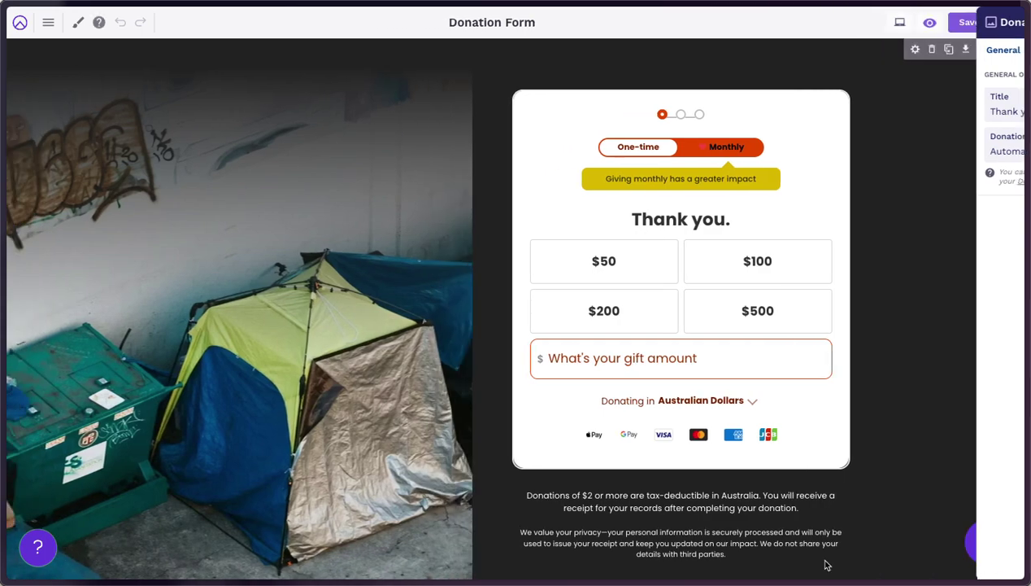
pyautogui.click(822, 555)
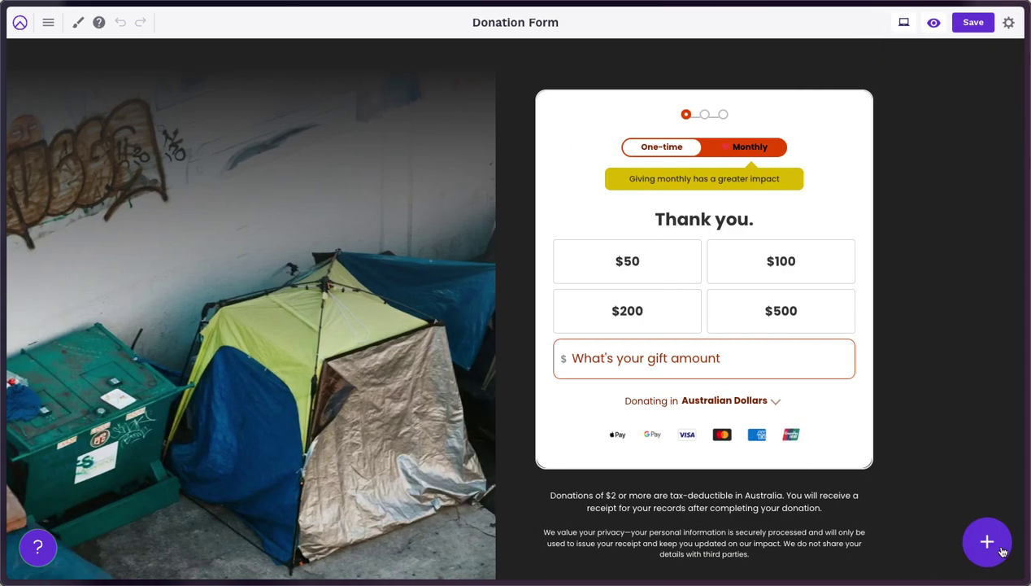
pyautogui.click(1000, 548)
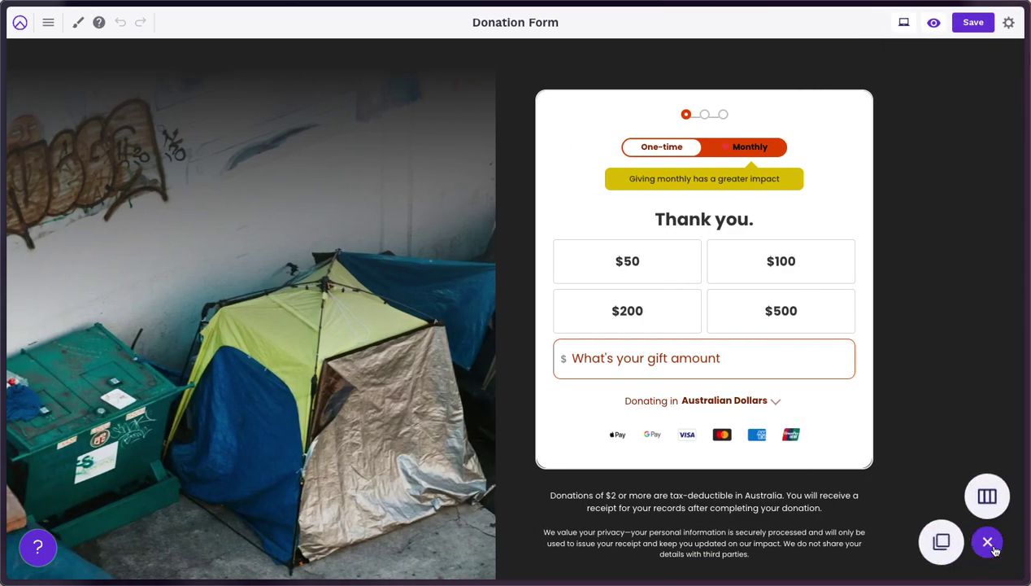
pyautogui.click(946, 541)
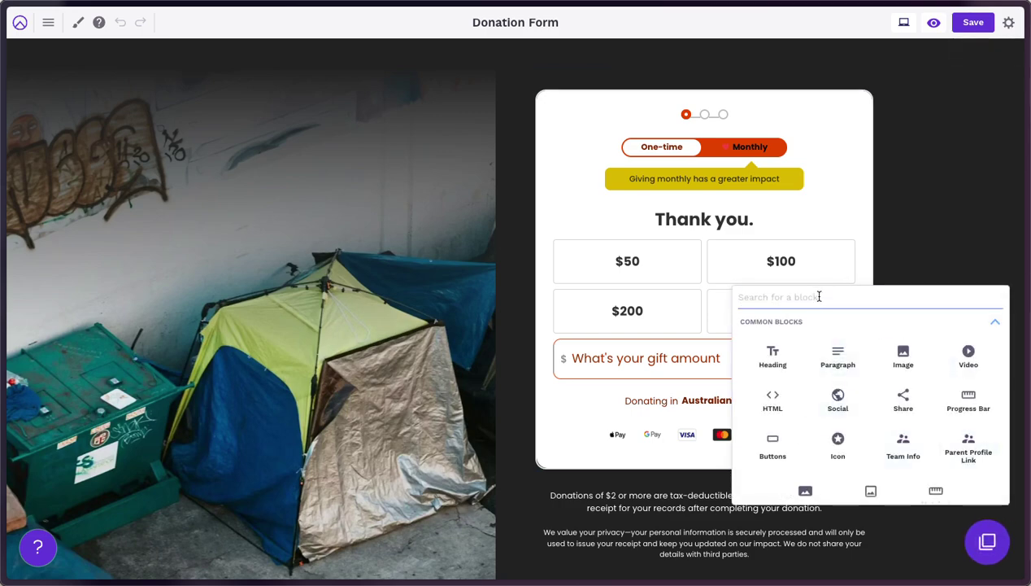
pyautogui.write('dona')
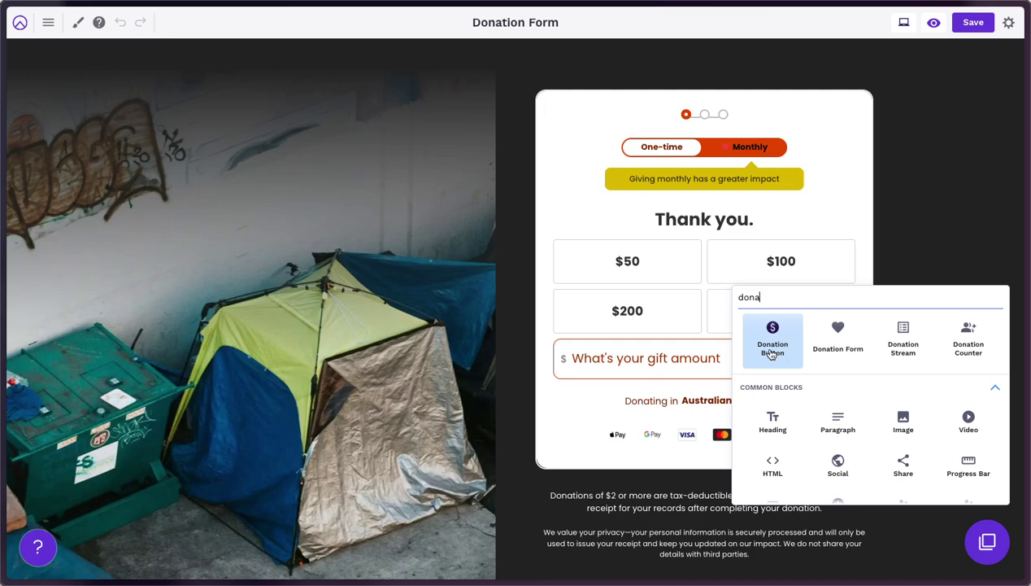
pyautogui.click(833, 345)
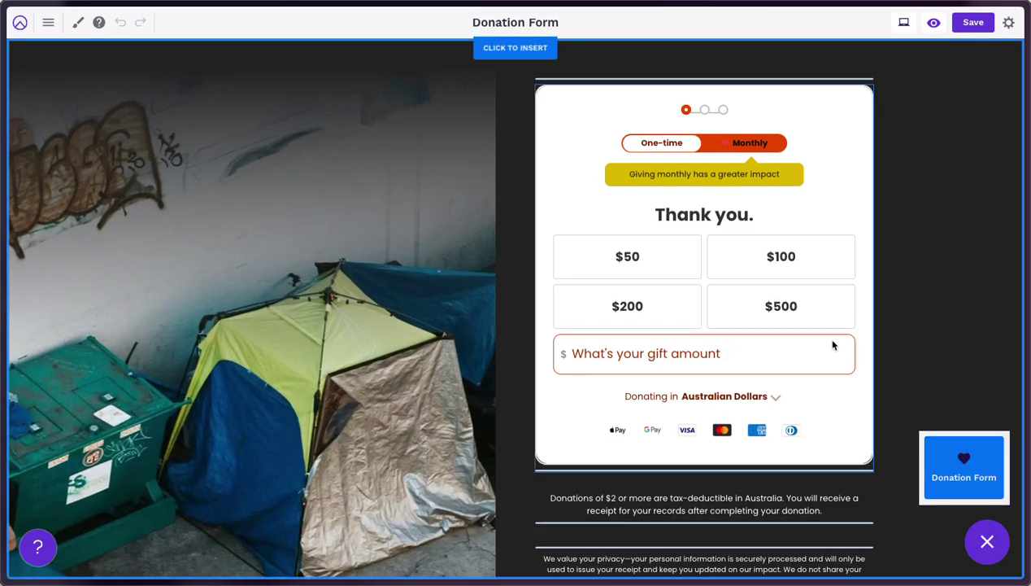
pyautogui.click(723, 471)
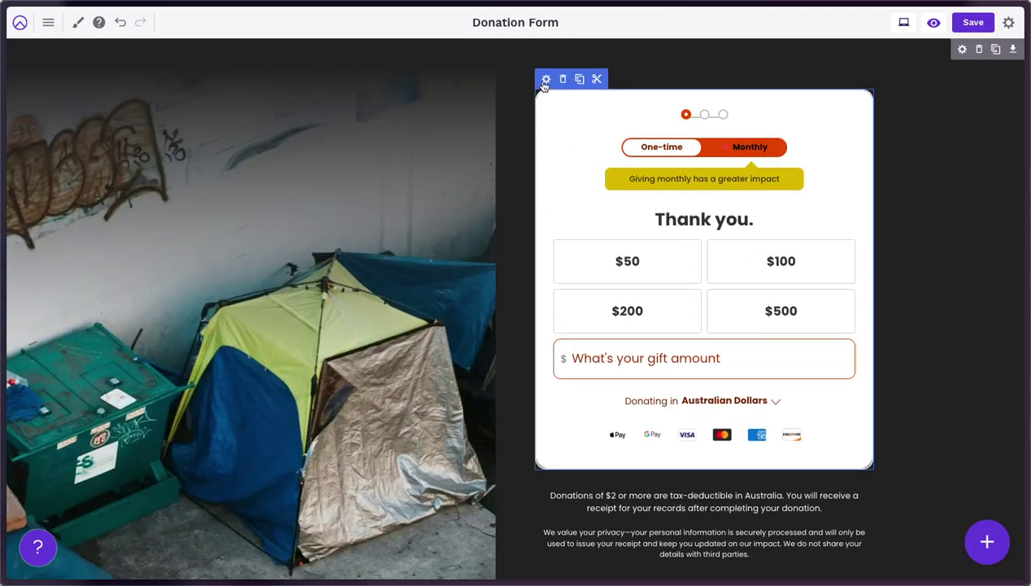
# Set the form title to 'Thank you.' with donations going to Automatic, and apply
pyautogui.click(546, 79)
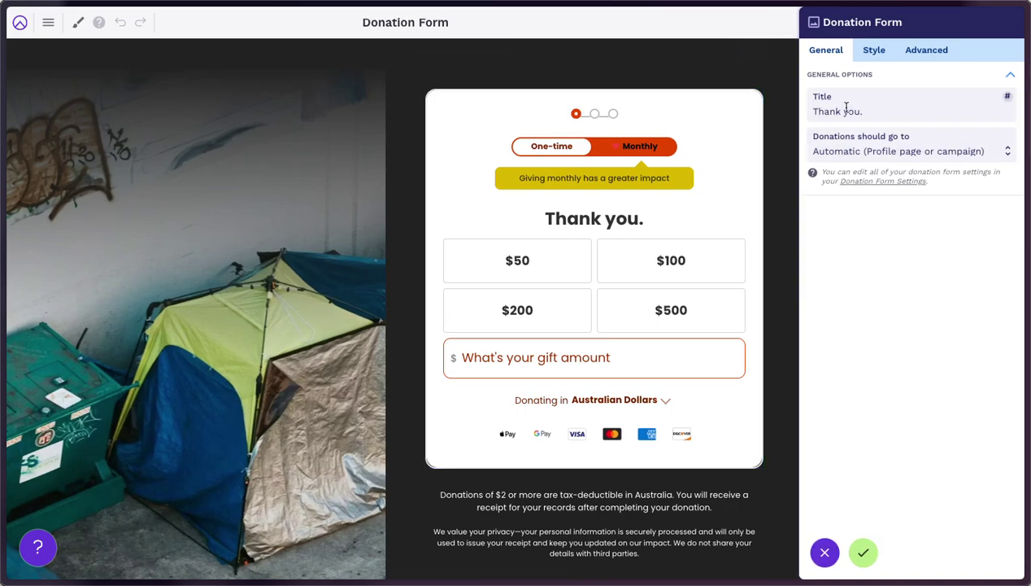
pyautogui.moveTo(817, 110); pyautogui.dragTo(892, 110)
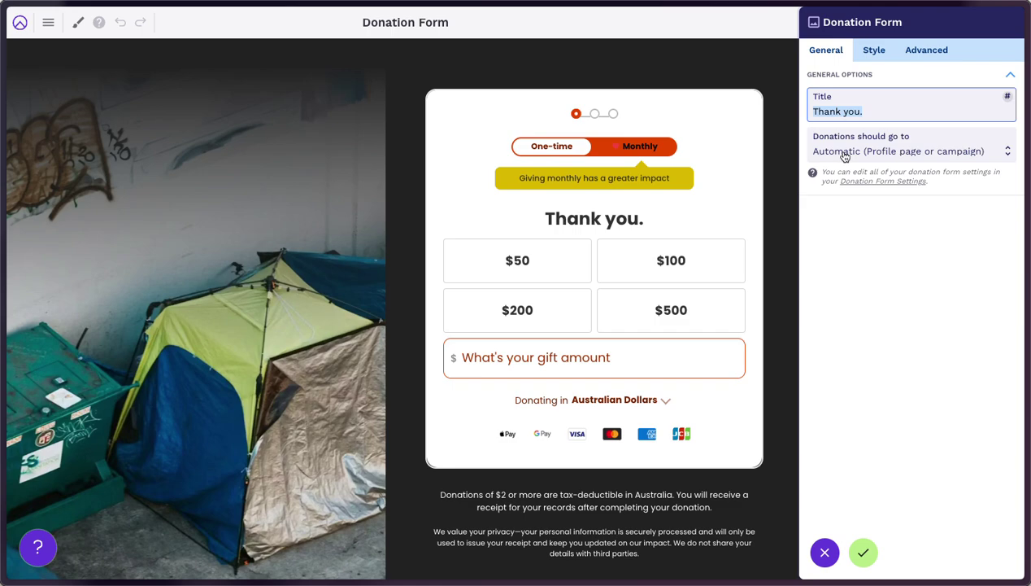
pyautogui.click(846, 153)
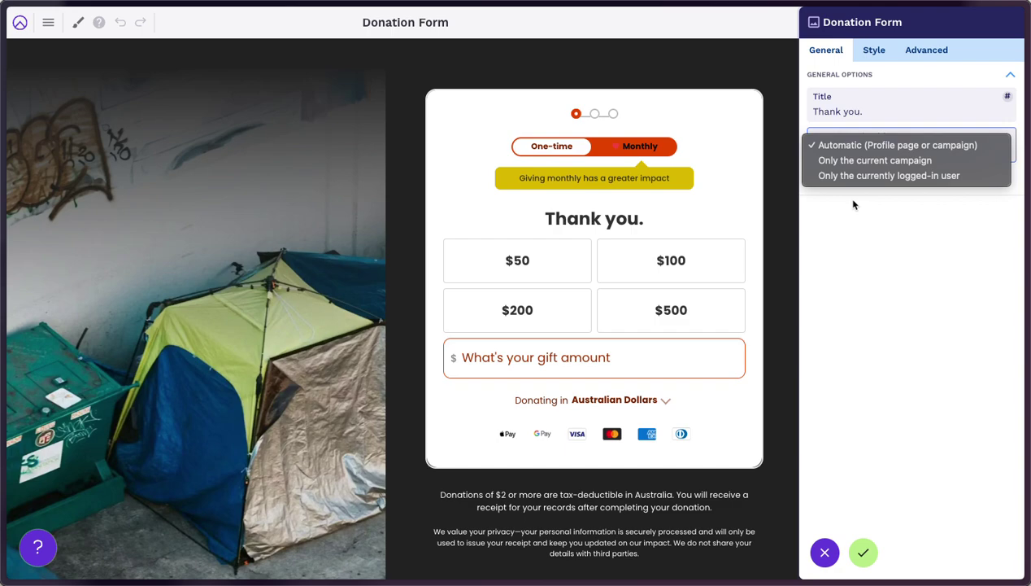
pyautogui.click(836, 146)
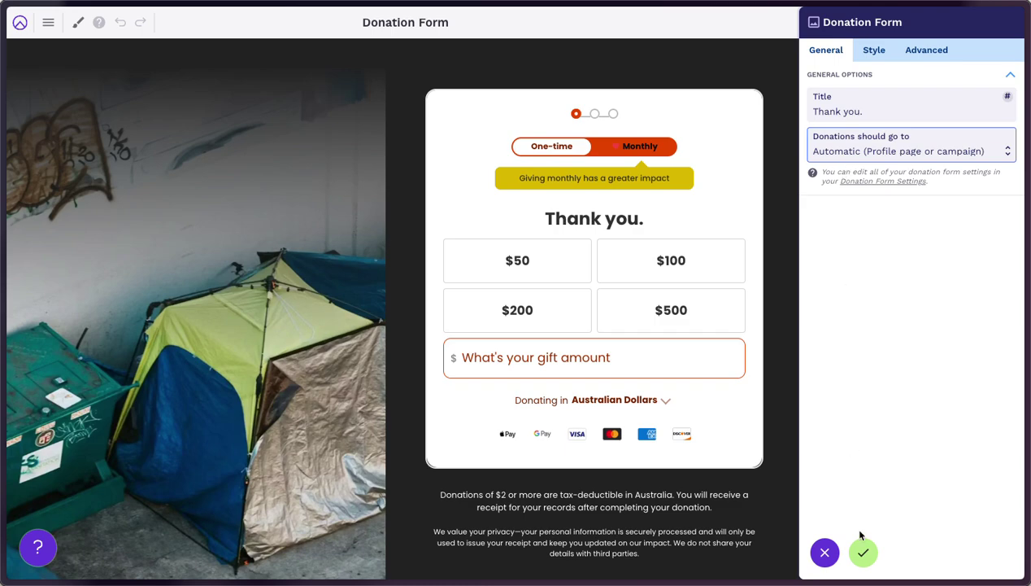
pyautogui.click(864, 552)
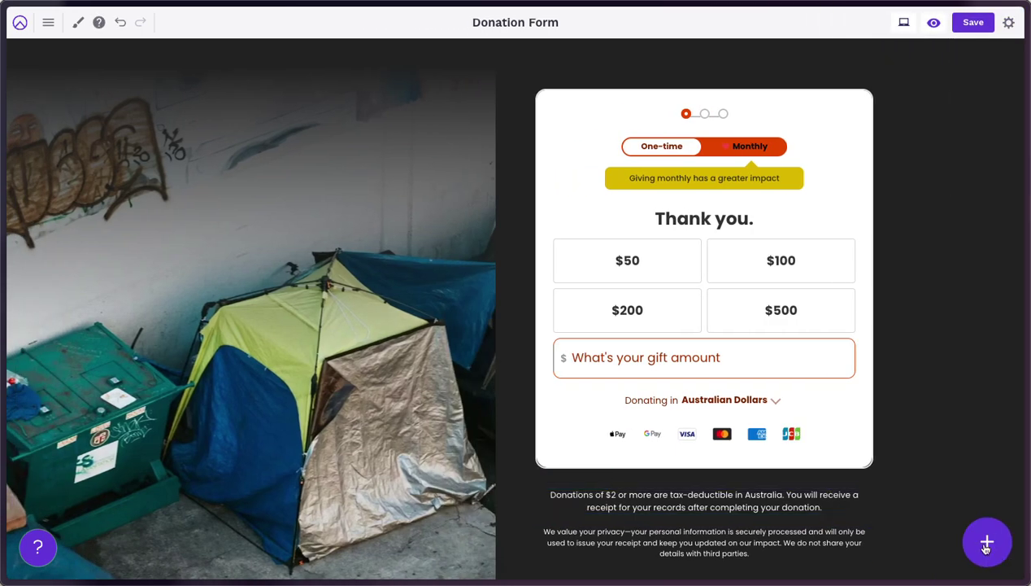
# Drag a Donation Button block from the 'don' search results beneath the form and open its settings
pyautogui.click(944, 539)
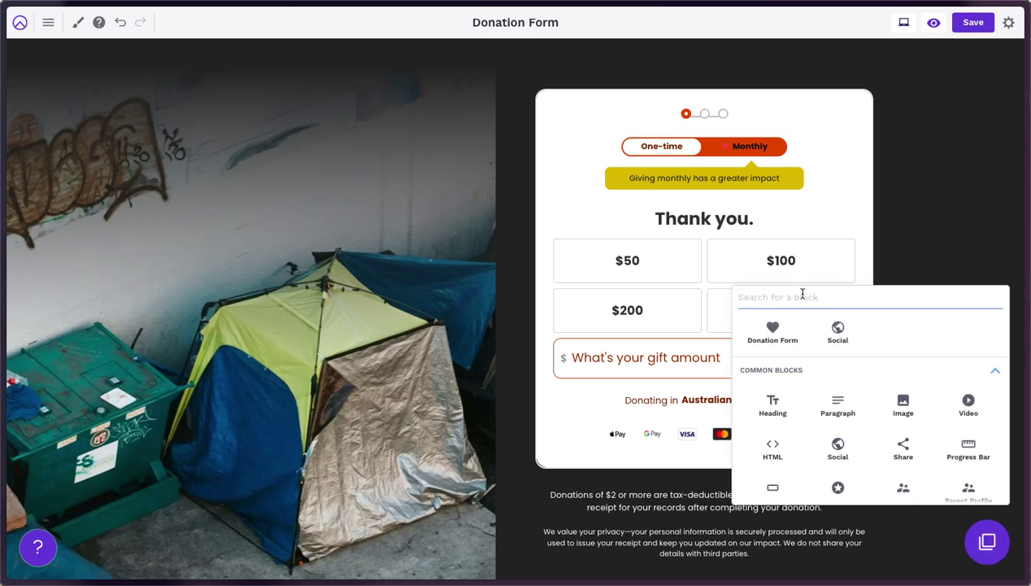
pyautogui.write('don')
pyautogui.moveTo(775, 323); pyautogui.dragTo(708, 481)
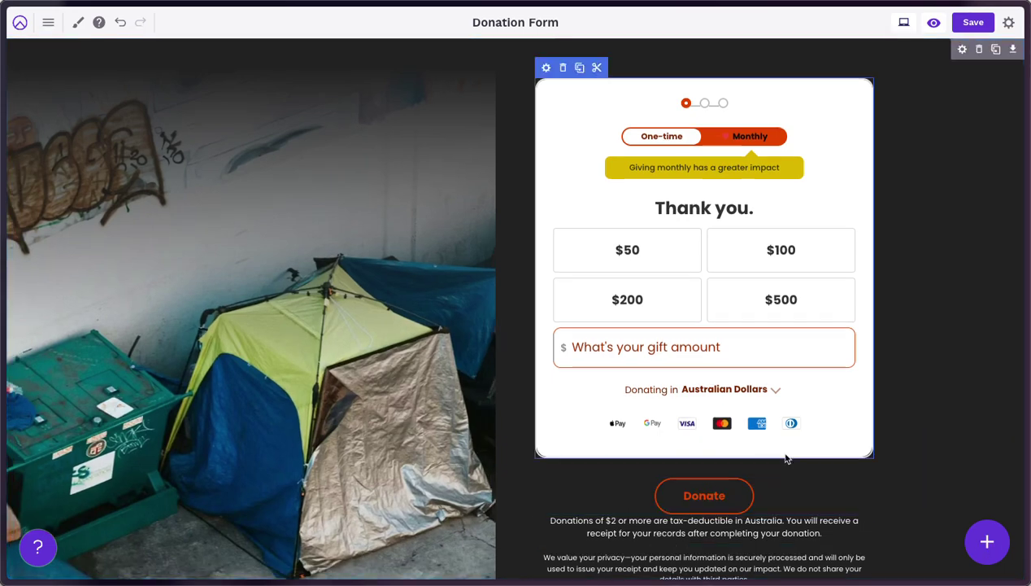
pyautogui.scroll(-1, 532, 474)
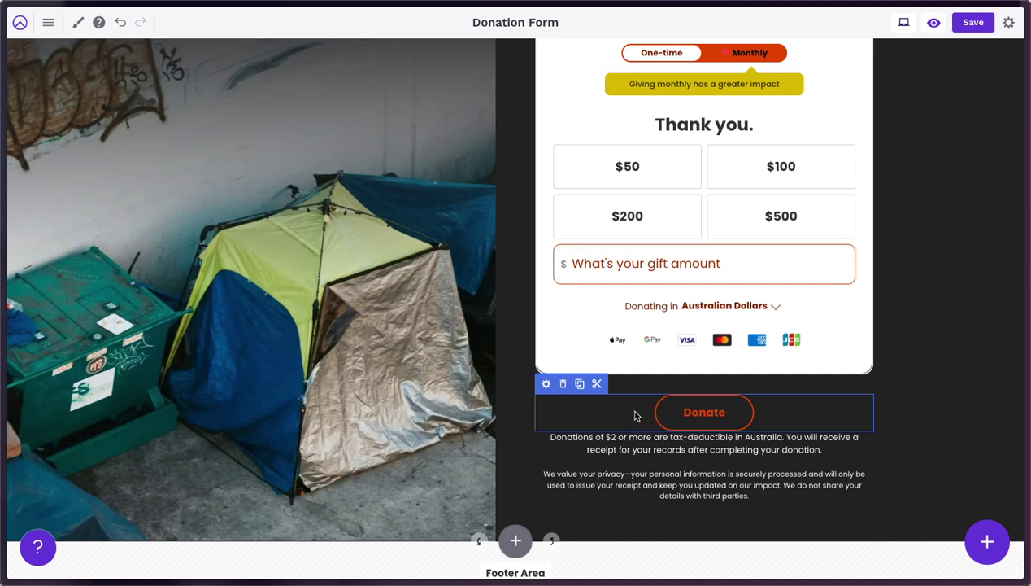
pyautogui.click(547, 385)
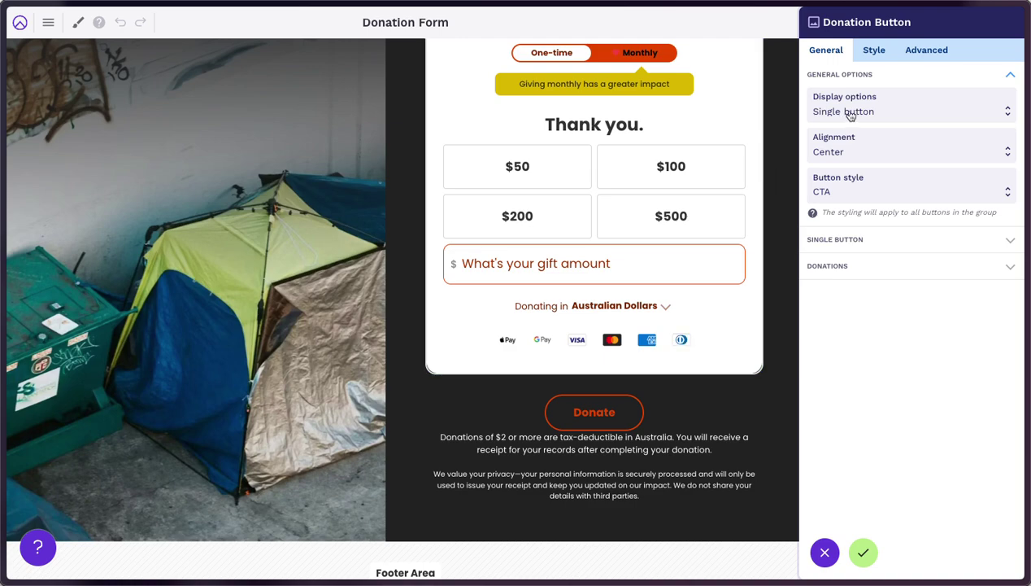
# Keep the button as a single, centred button and give it the Primary style
pyautogui.click(851, 113)
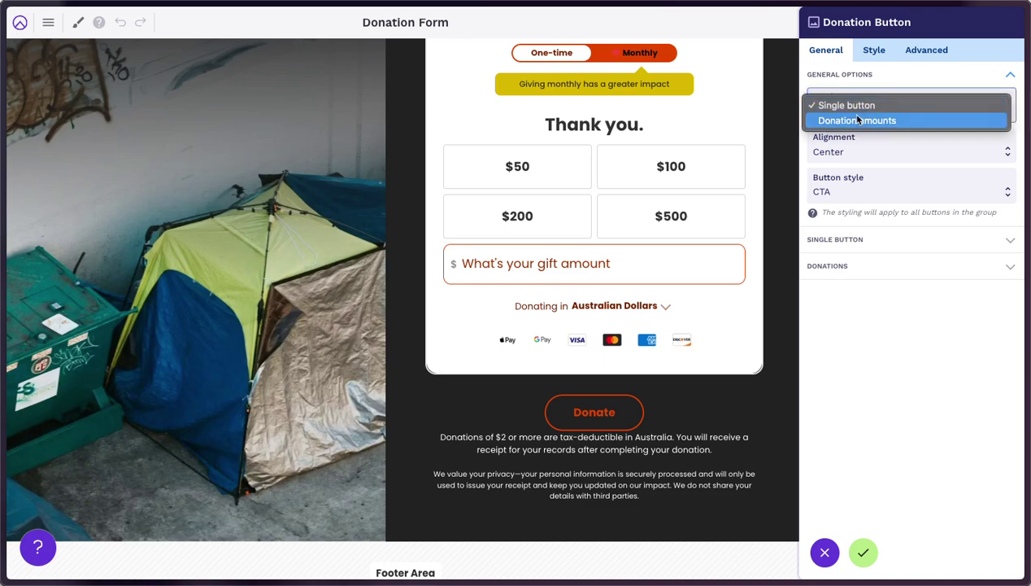
pyautogui.click(857, 122)
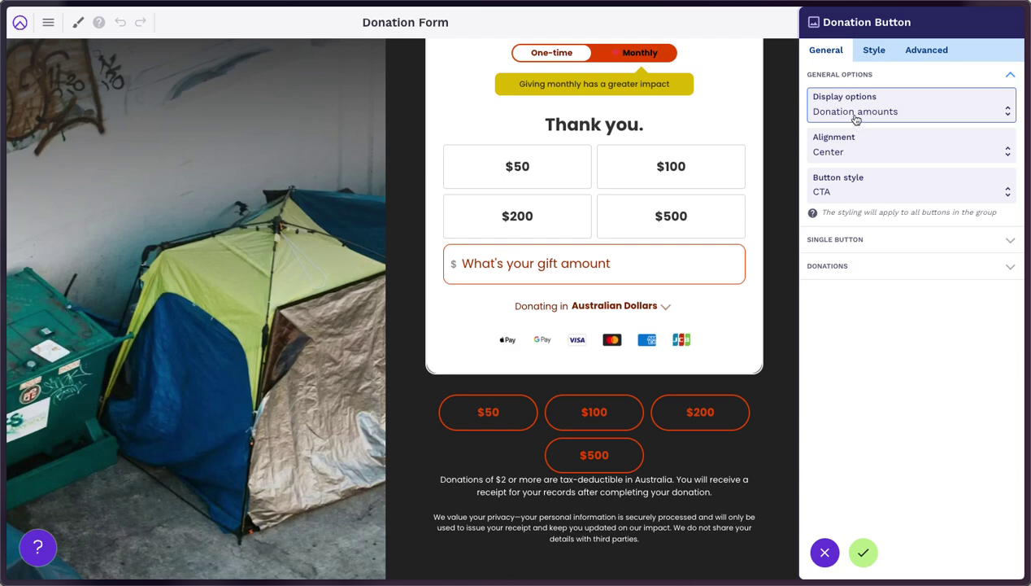
pyautogui.click(854, 114)
pyautogui.click(848, 93)
pyautogui.click(847, 153)
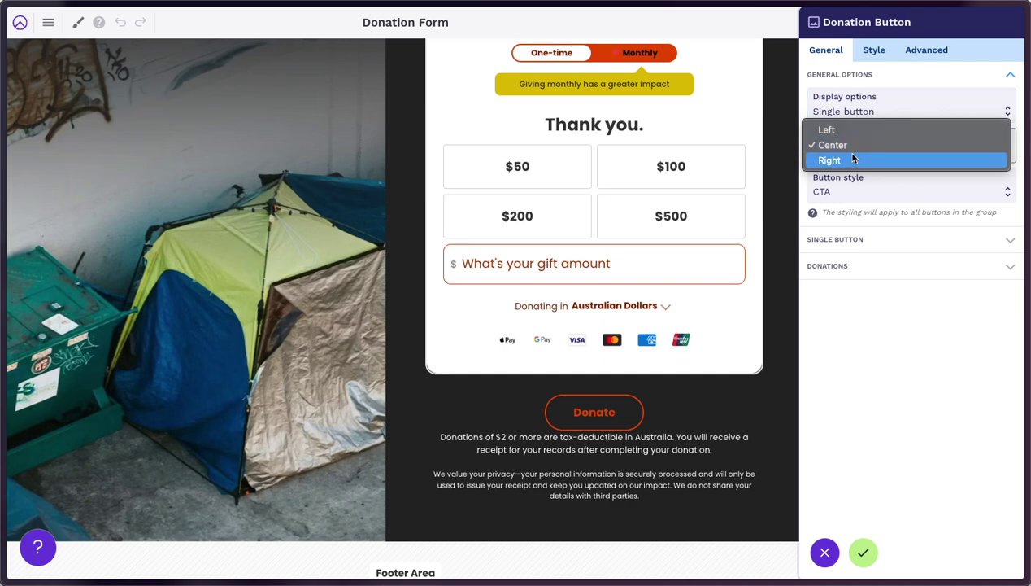
pyautogui.click(852, 148)
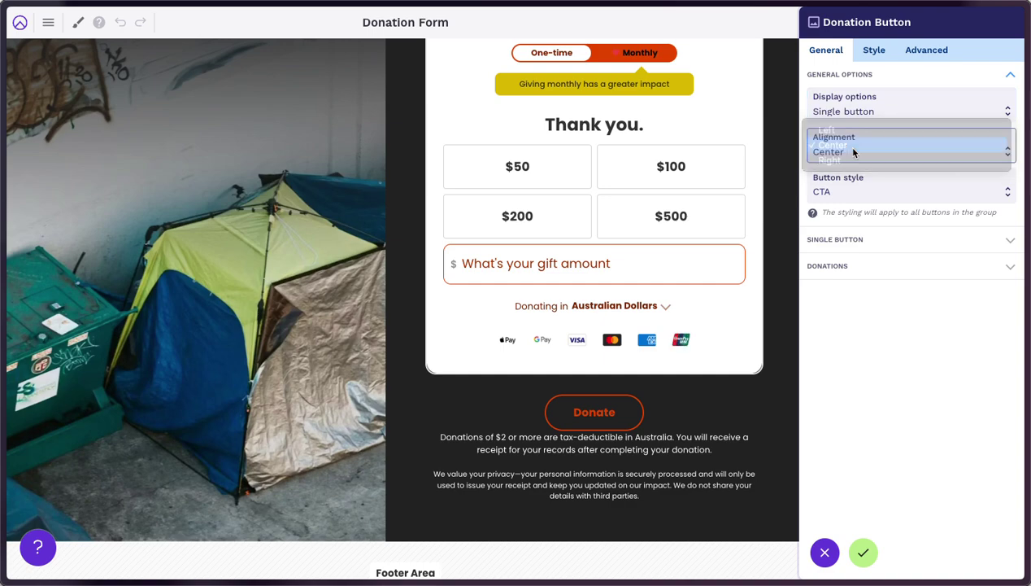
pyautogui.click(844, 192)
pyautogui.click(848, 202)
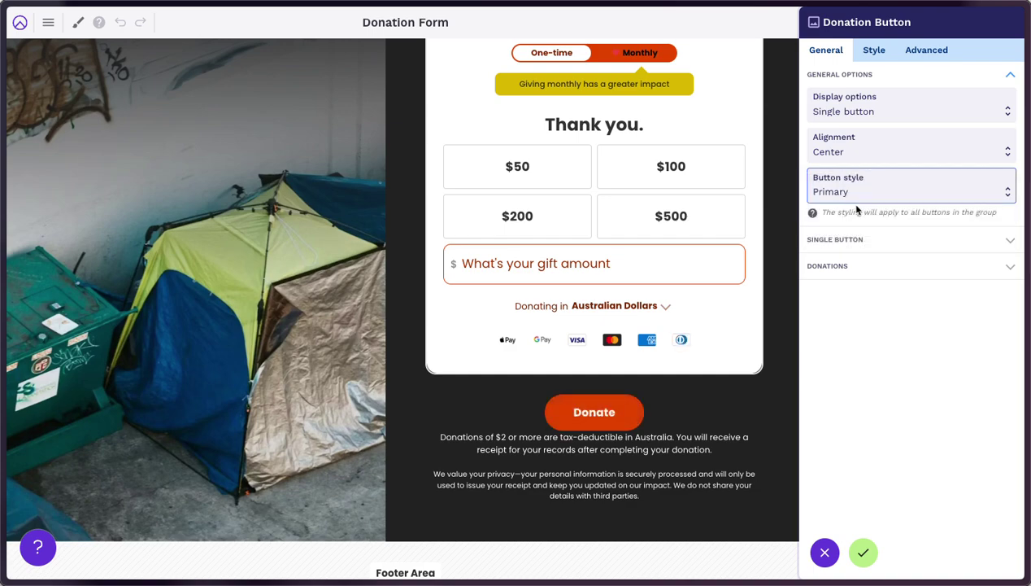
# Change the button text to 'Donate Today' and apply the button settings
pyautogui.click(841, 243)
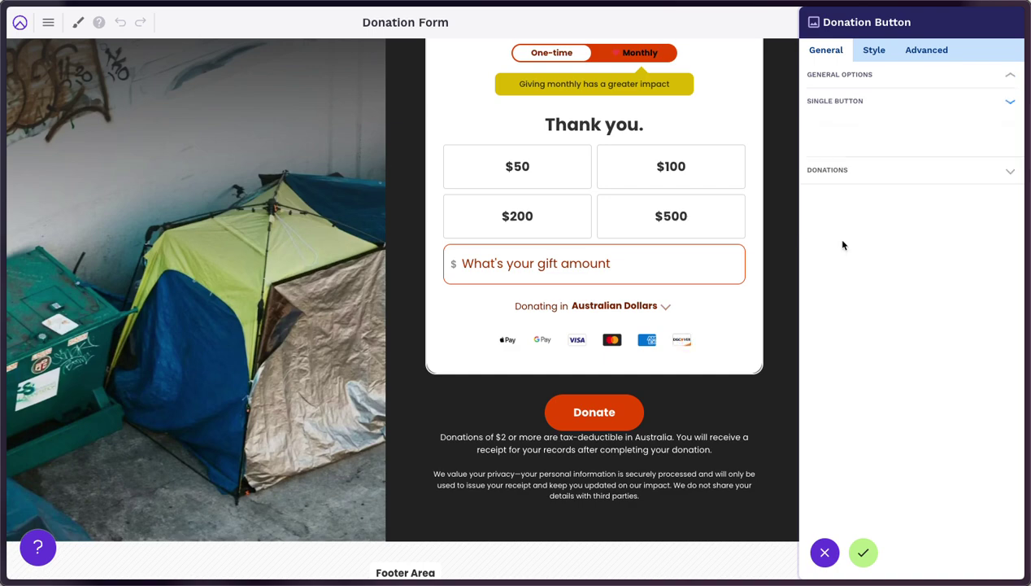
pyautogui.click(853, 139)
pyautogui.write('Today')
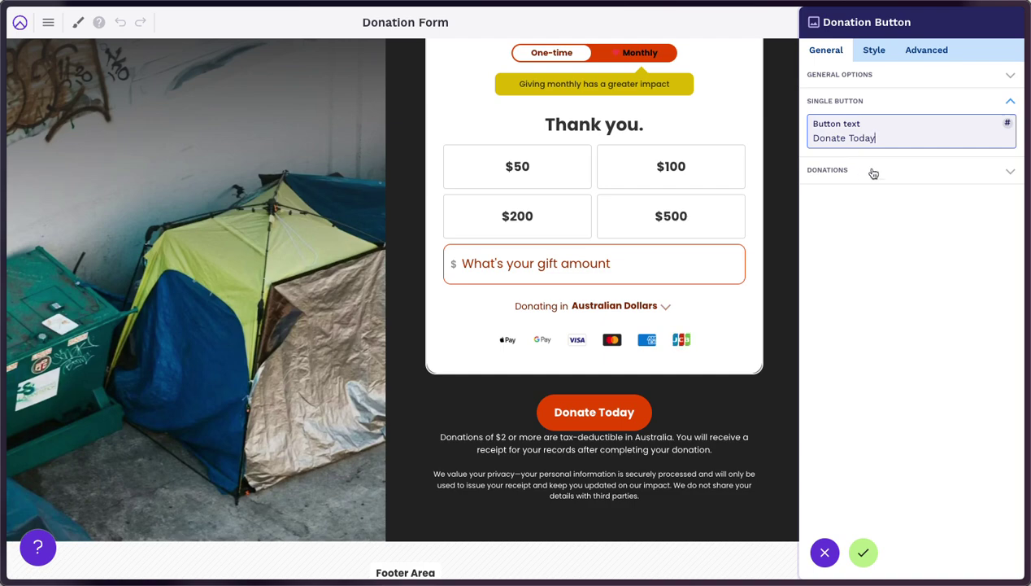
pyautogui.click(873, 172)
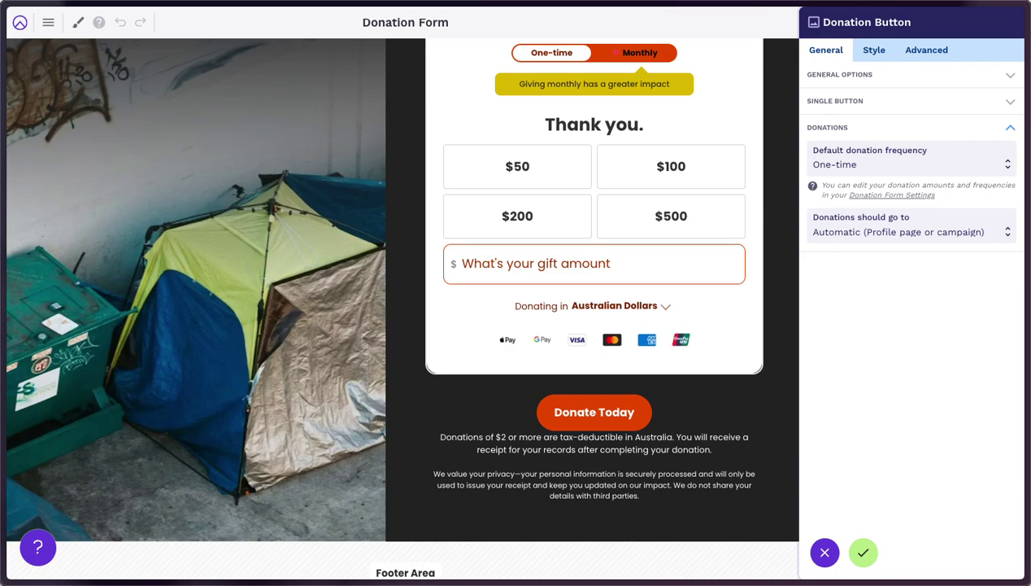
pyautogui.click(863, 553)
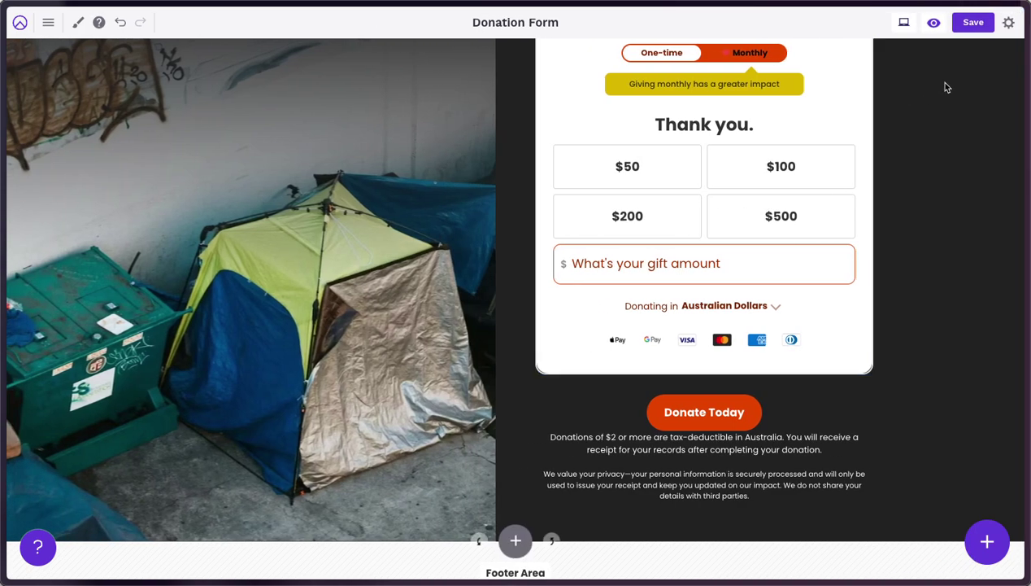
# Save the page and reload the live donation page to show the update
pyautogui.click(969, 25)
pyautogui.hotkey('alt', 'Tab')
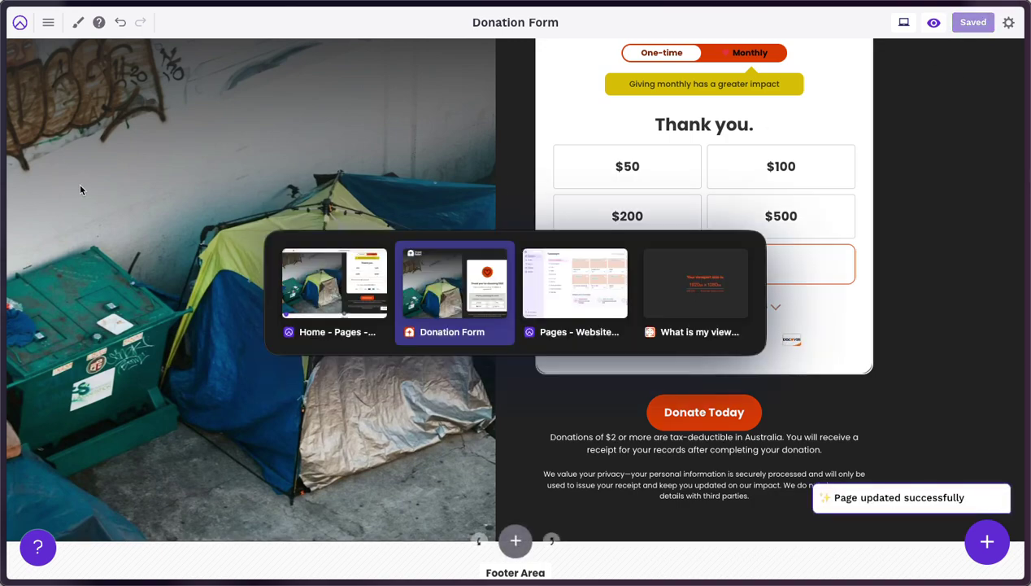
pyautogui.moveTo(3, 212)
pyautogui.click(137, 20)
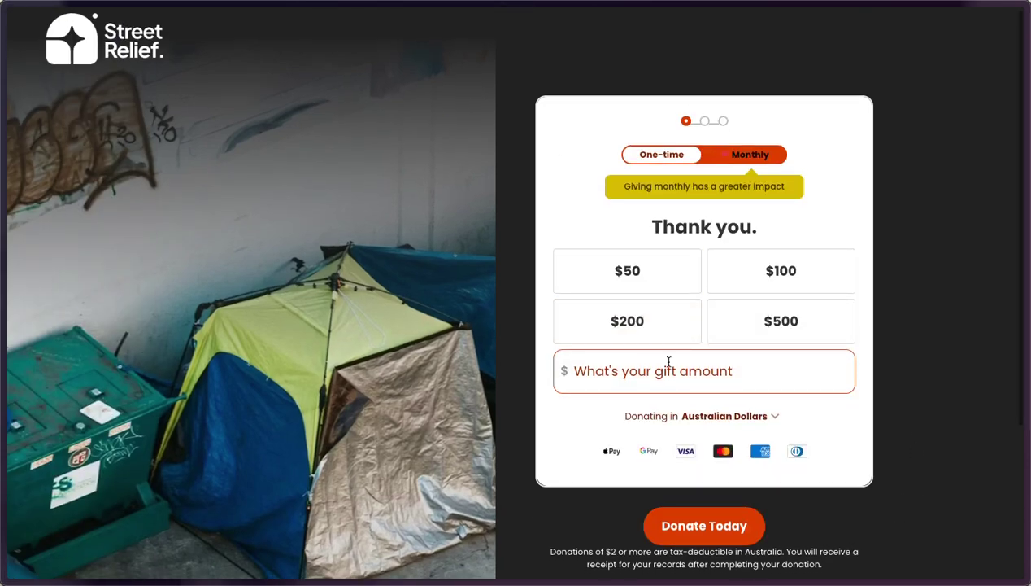
pyautogui.scroll(-2, 865, 394)
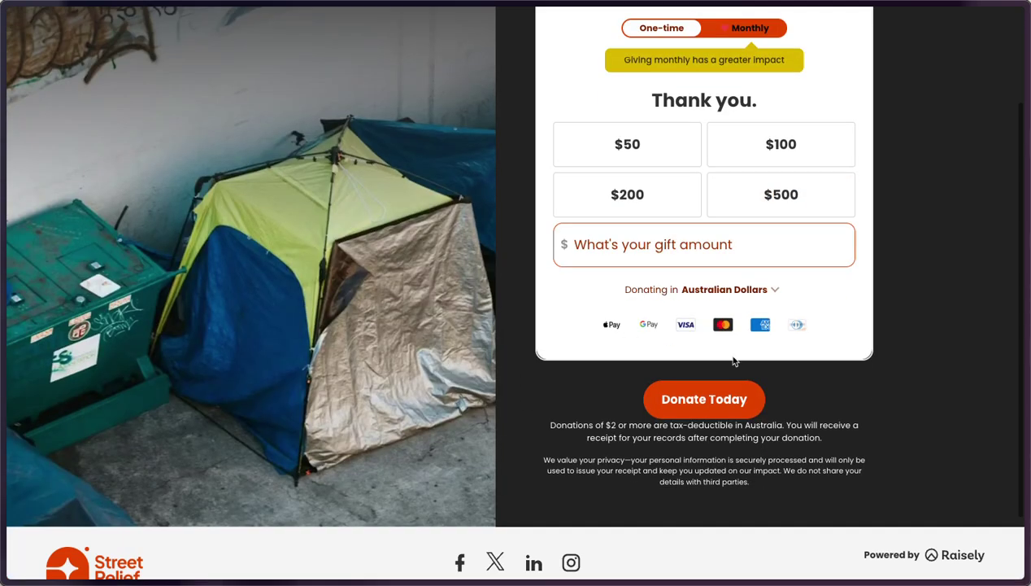
# Test Donate Today by opening the form and choosing $100, then return to the editor
pyautogui.click(685, 402)
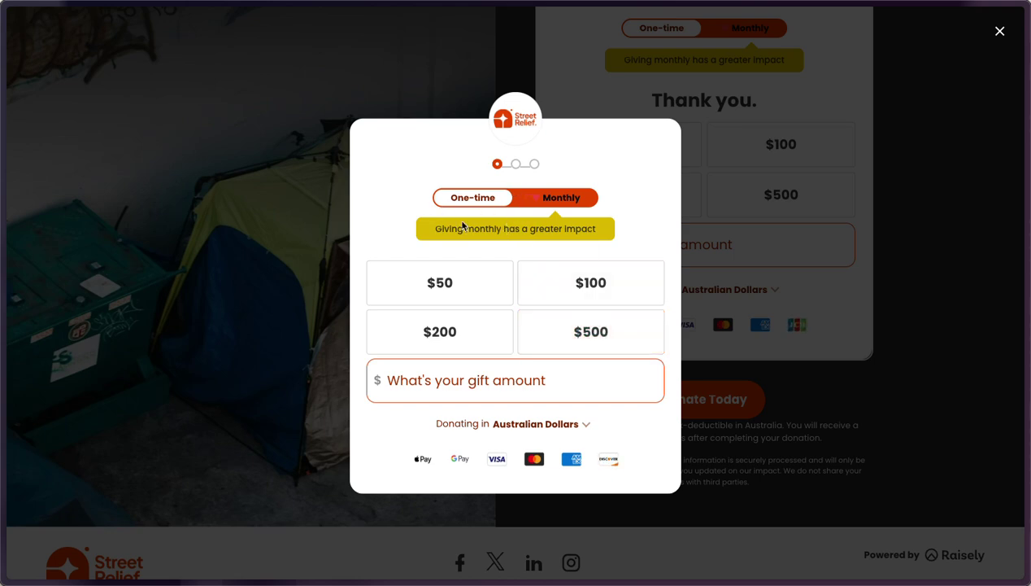
pyautogui.click(583, 287)
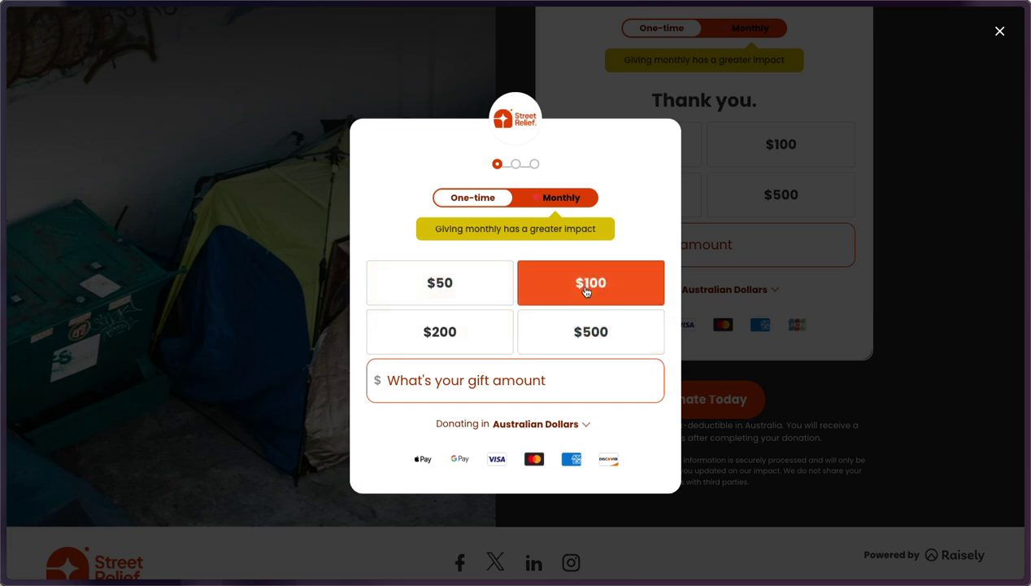
pyautogui.click(942, 172)
pyautogui.scroll(2, 861, 177)
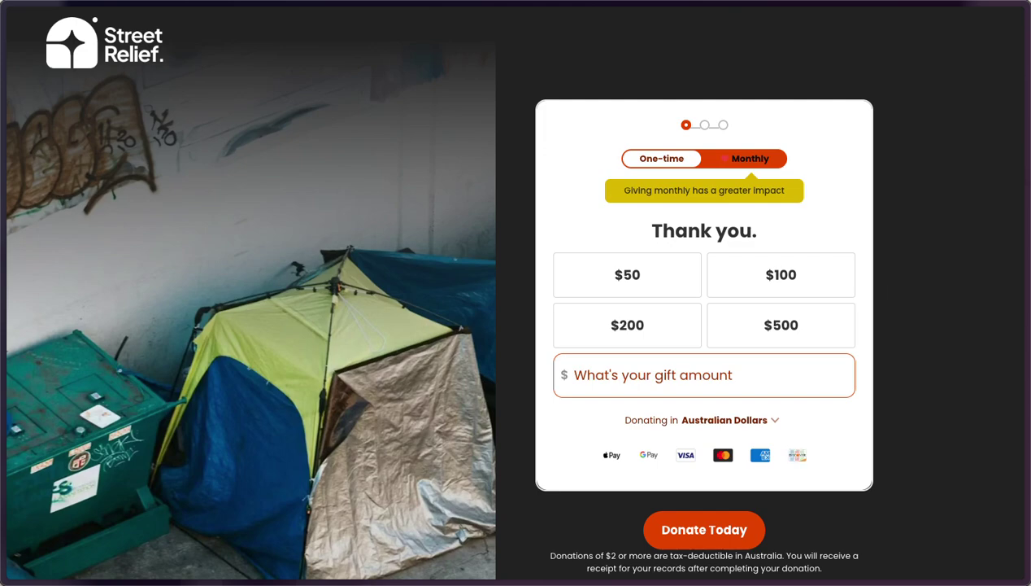
pyautogui.hotkey('alt', 'Tab')
pyautogui.hotkey('alt', 'Tab')
pyautogui.click(453, 309)
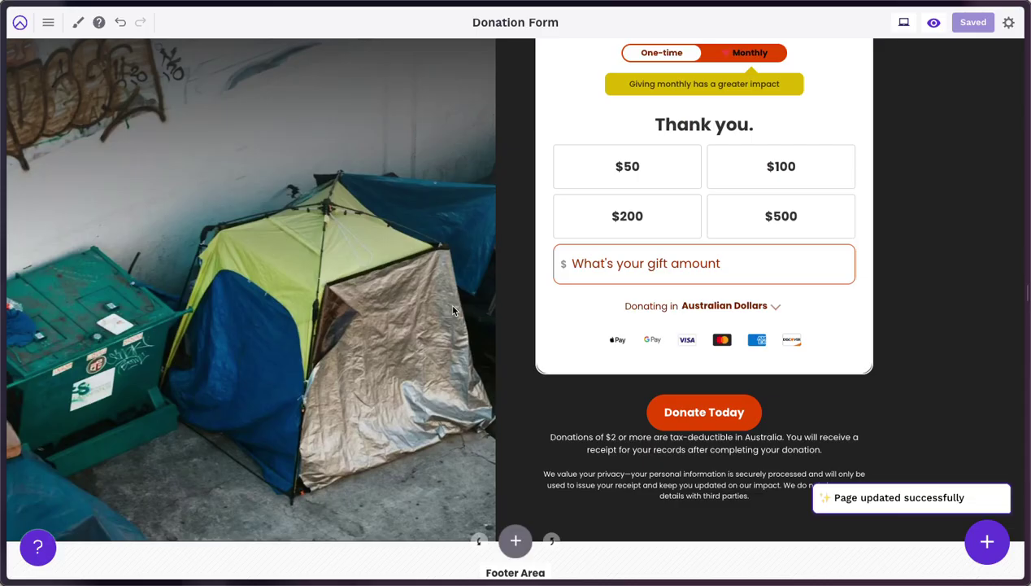
# Navigate from the page editor to the campaign's Settings > Donation Form section
pyautogui.click(20, 26)
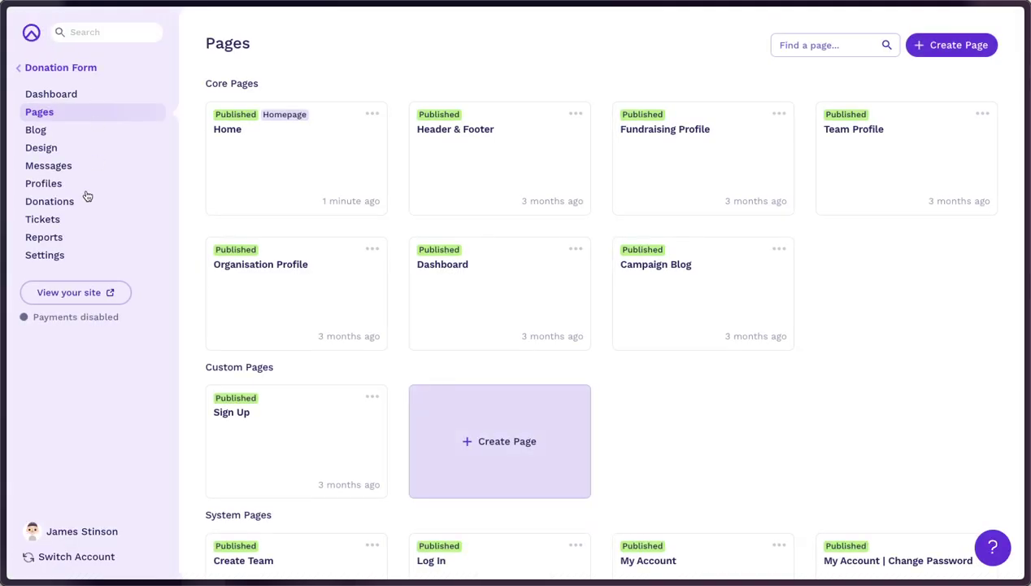
pyautogui.click(45, 255)
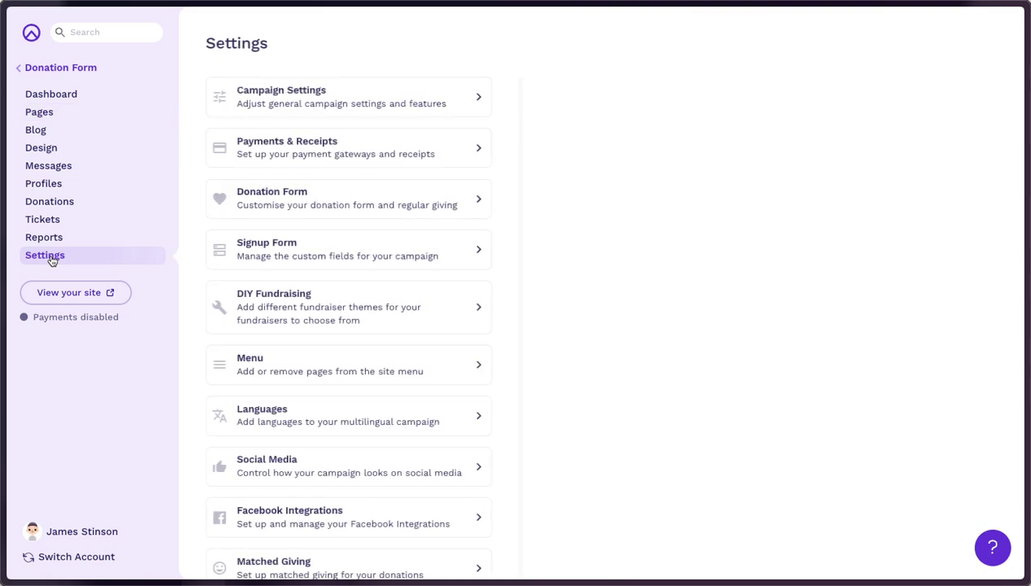
pyautogui.click(349, 192)
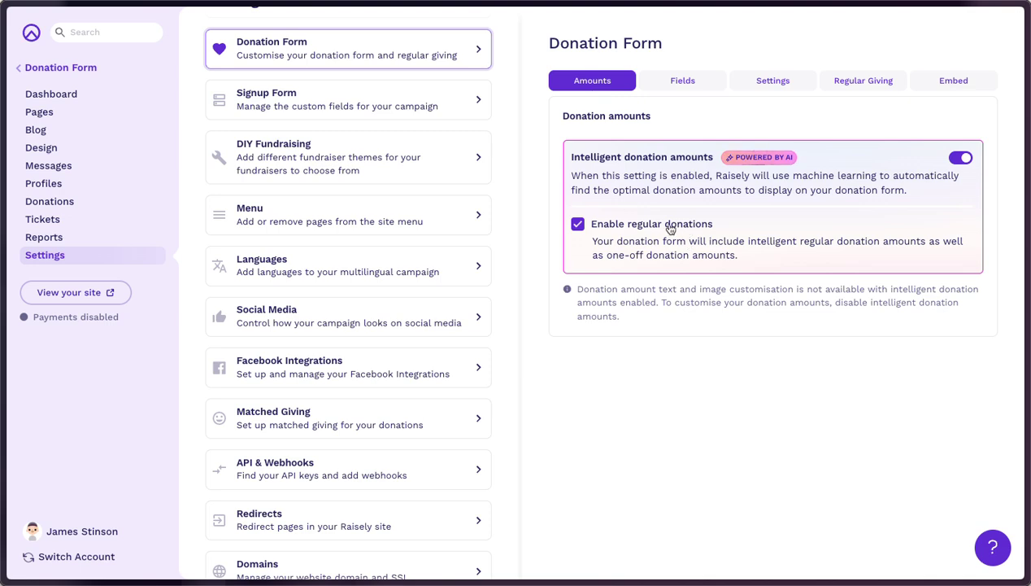
# Keep regular donations enabled, turn off intelligent amounts, and scroll to the one-time amounts list
pyautogui.click(604, 230)
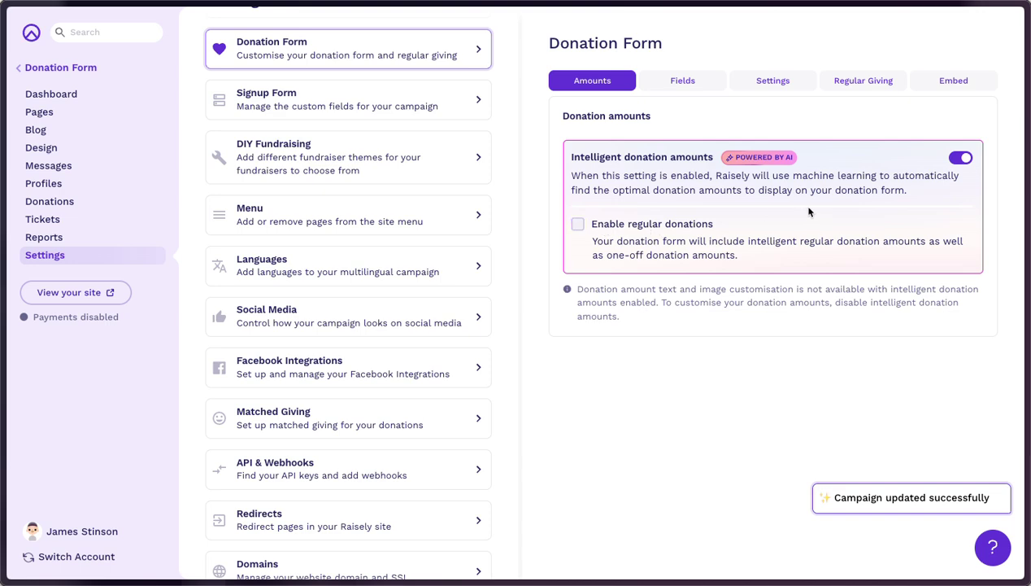
pyautogui.click(614, 228)
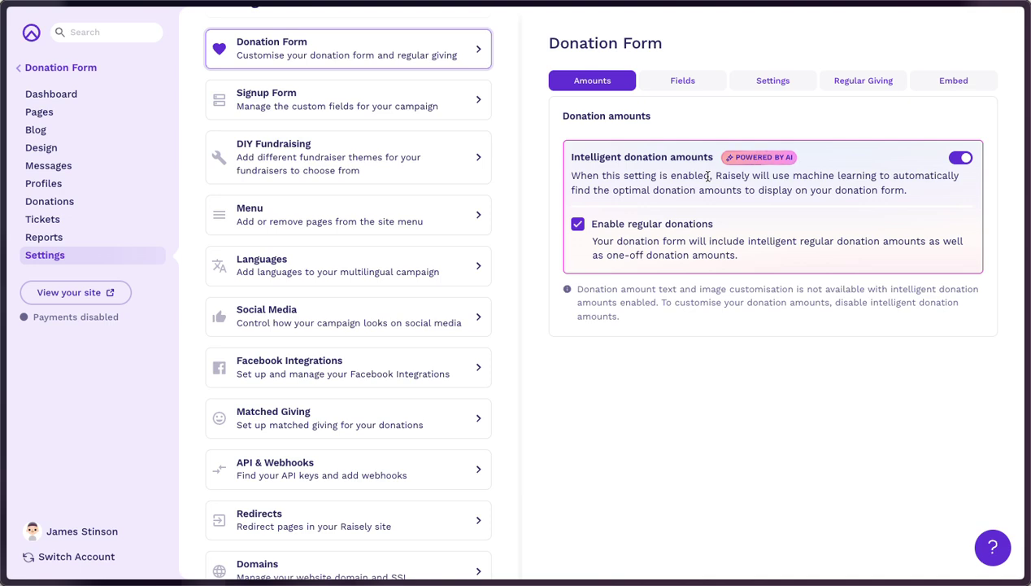
pyautogui.click(957, 158)
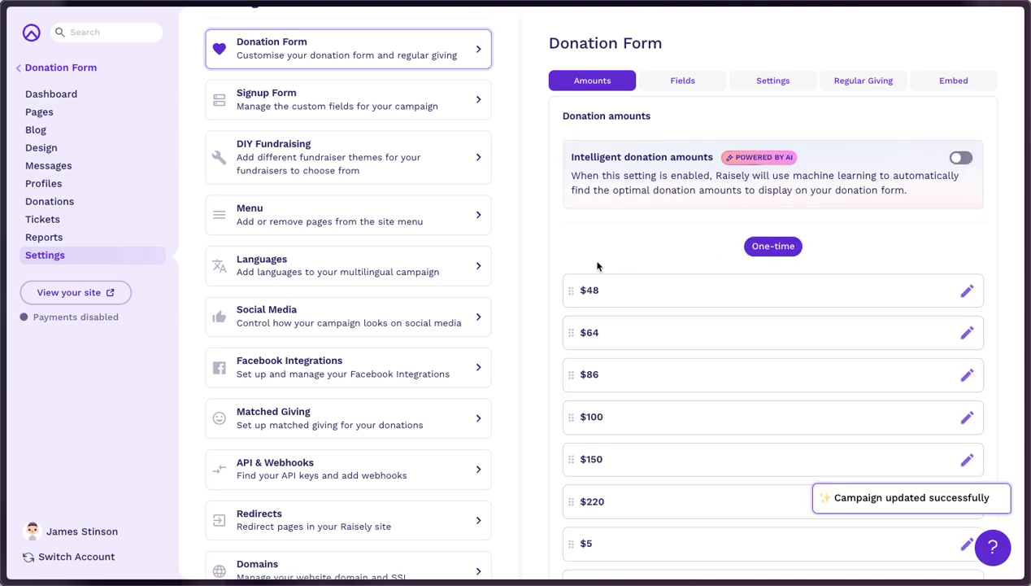
pyautogui.scroll(-2, 598, 265)
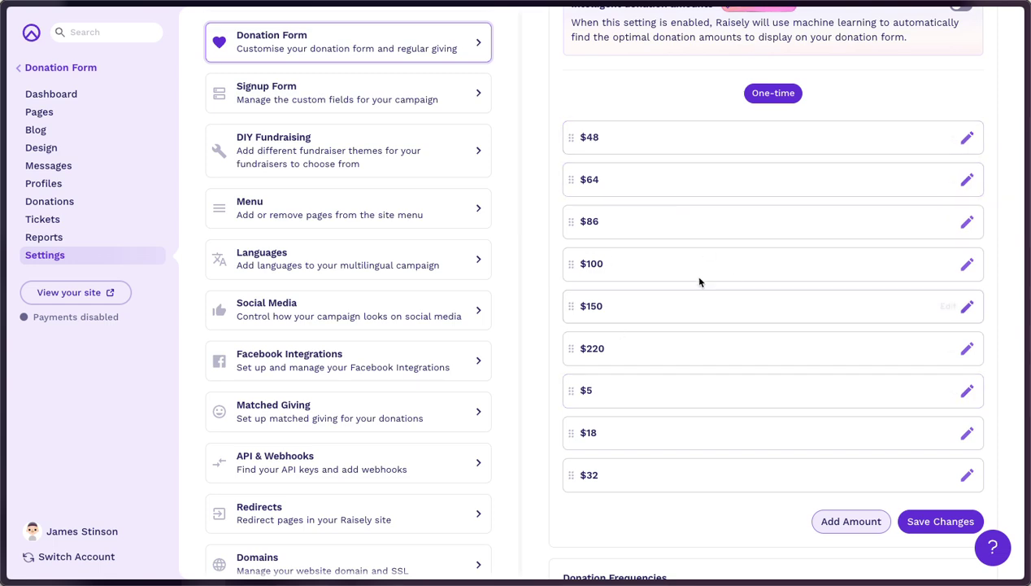
pyautogui.click(849, 523)
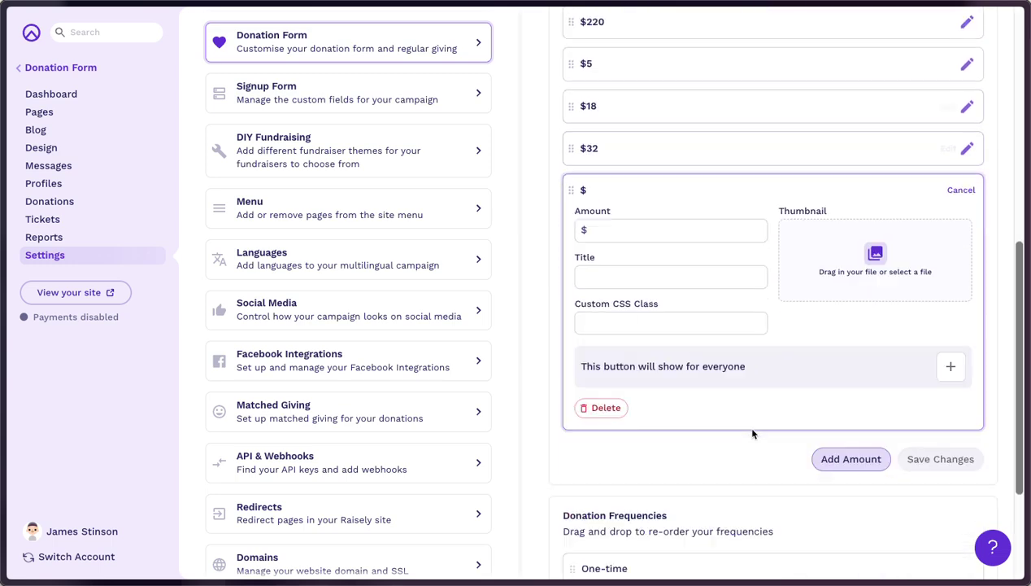
pyautogui.click(610, 208)
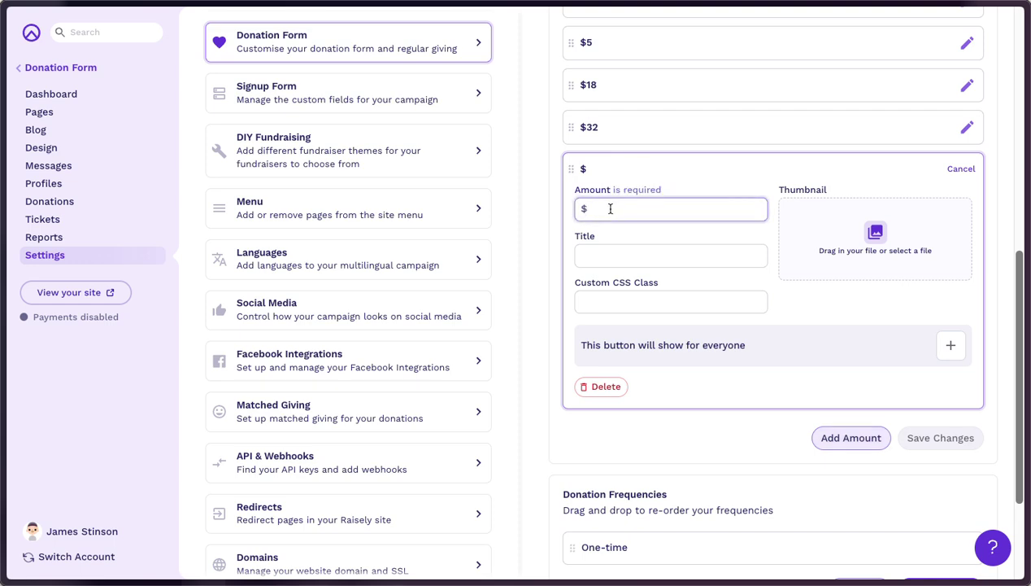
pyautogui.write('50')
pyautogui.click(616, 257)
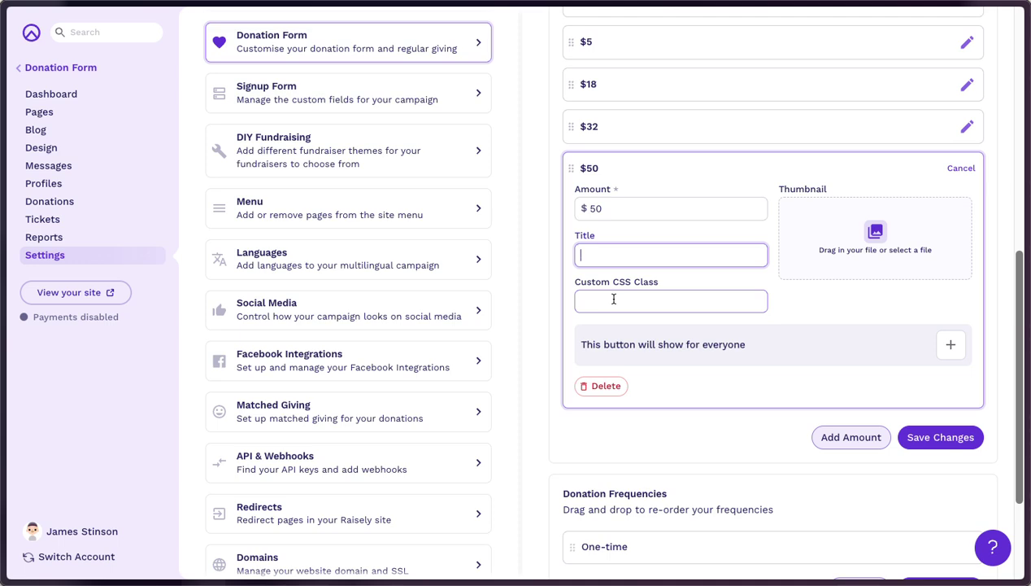
pyautogui.scroll(1, 613, 299)
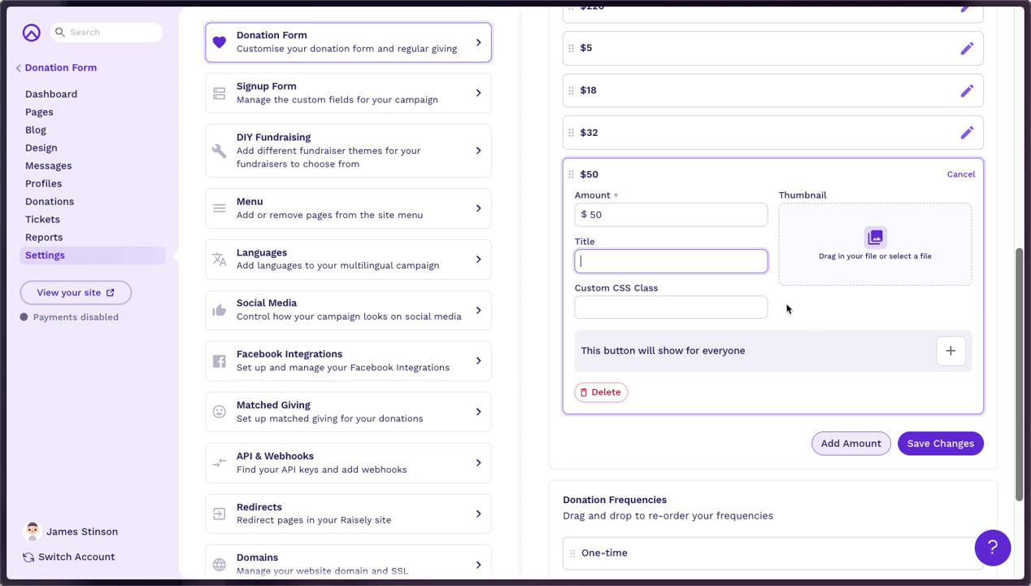
pyautogui.click(609, 213)
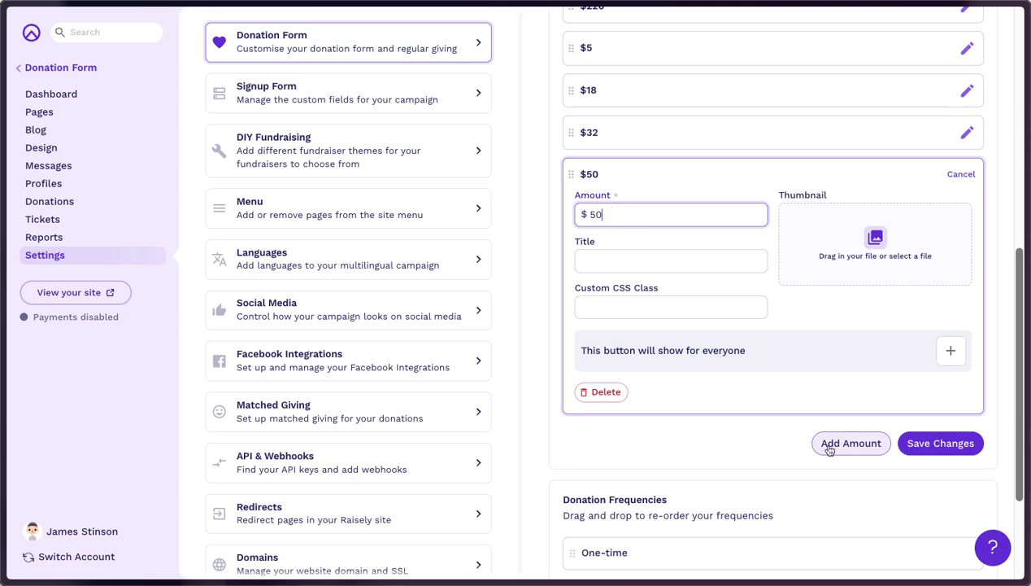
pyautogui.click(603, 392)
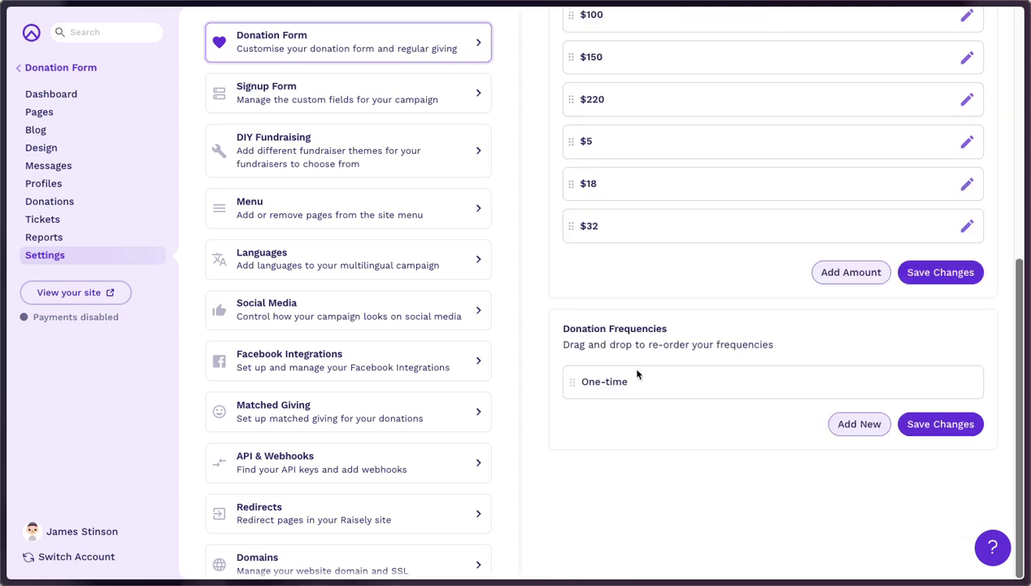
# Add a Weekly frequency, move it above One-time, and save the changes
pyautogui.click(864, 427)
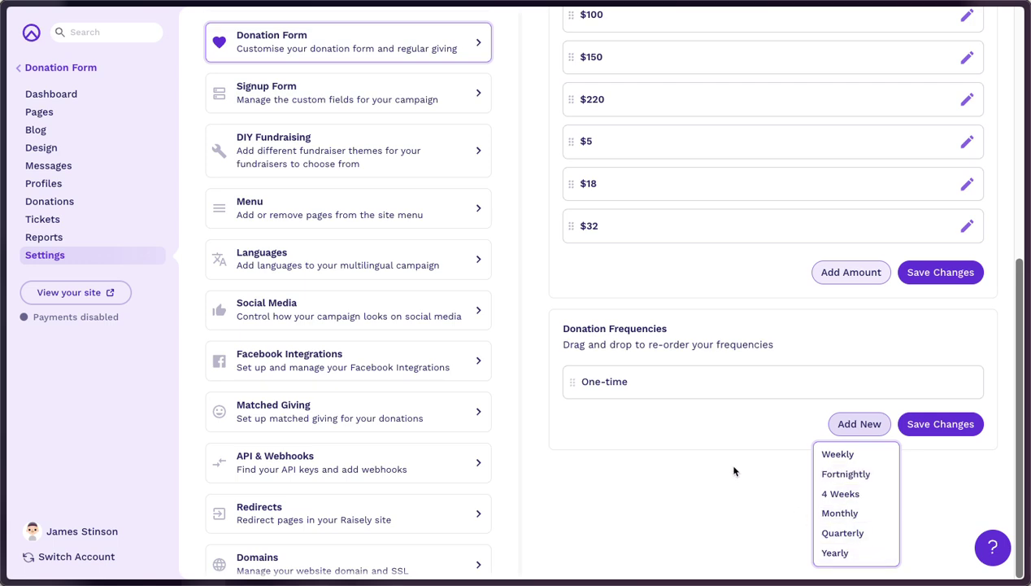
pyautogui.click(839, 454)
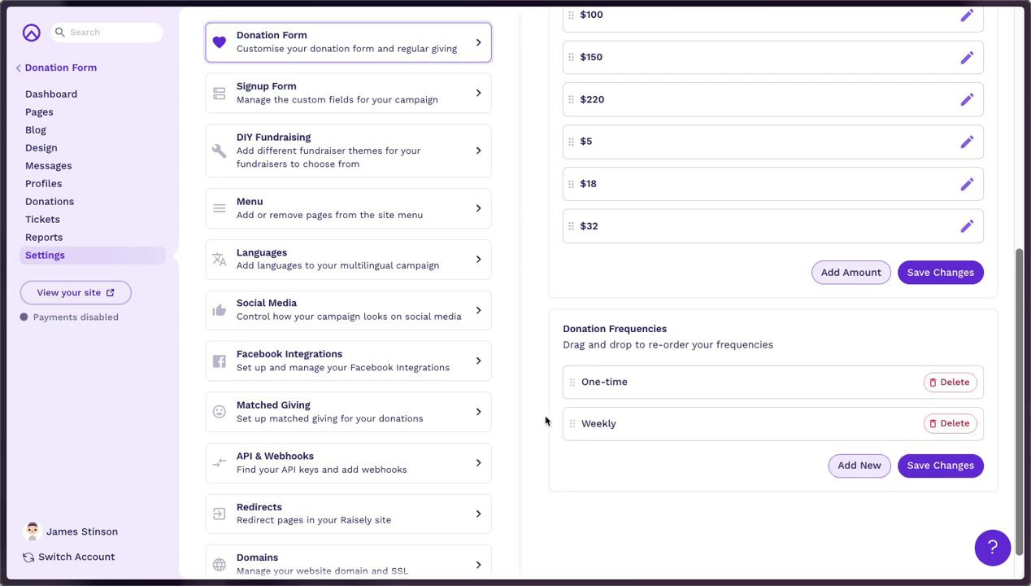
pyautogui.moveTo(572, 419); pyautogui.dragTo(571, 376)
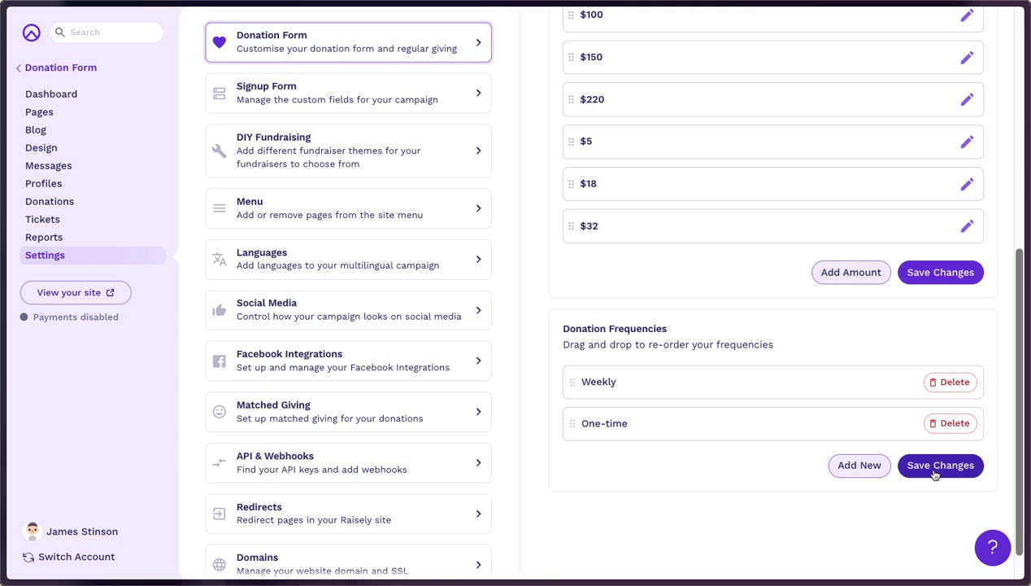
pyautogui.click(937, 465)
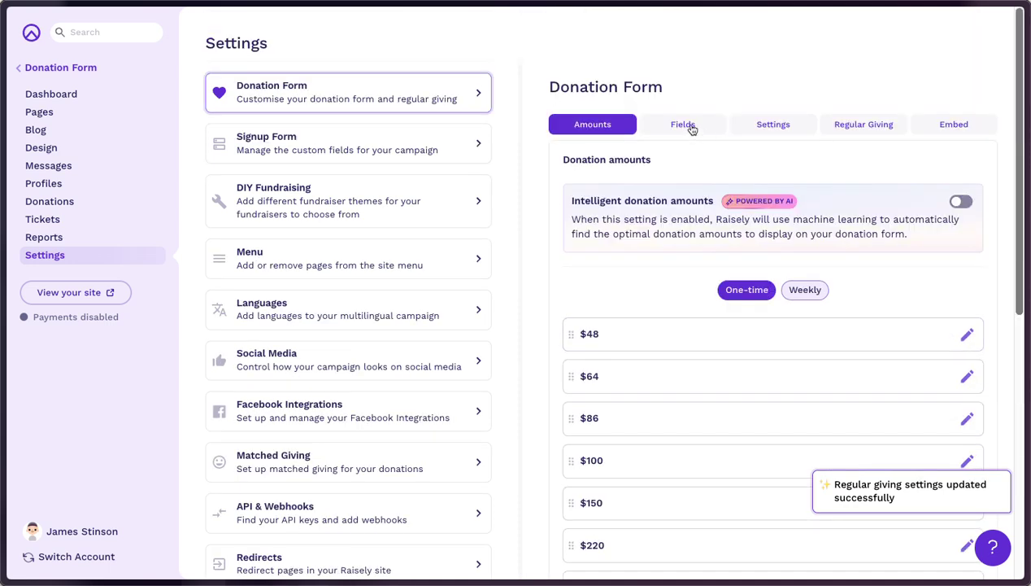
# Review the form fields (names, email, message, anonymity), browse new-field types, then cancel without adding
pyautogui.click(690, 127)
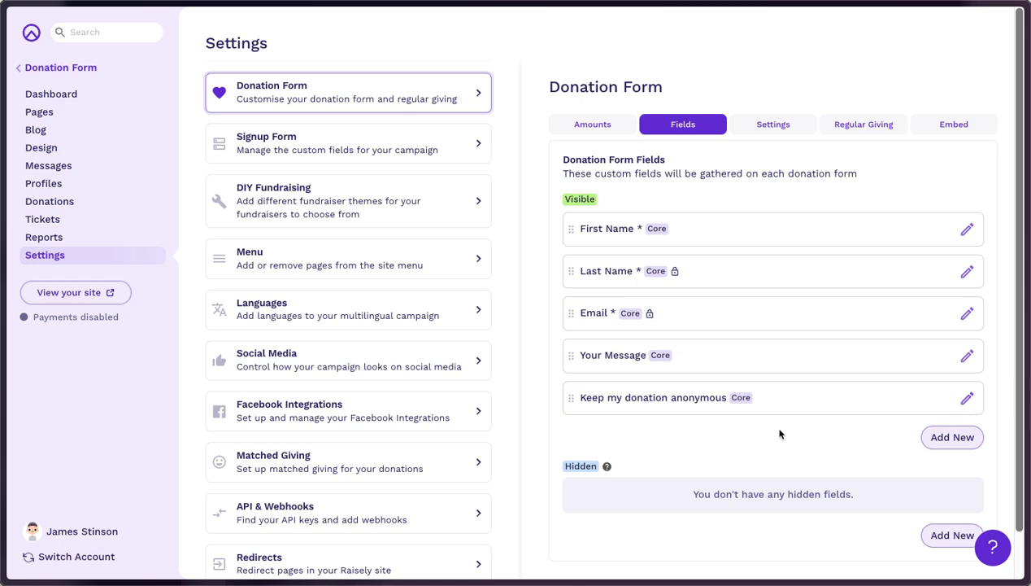
pyautogui.click(951, 440)
pyautogui.scroll(-3, 760, 426)
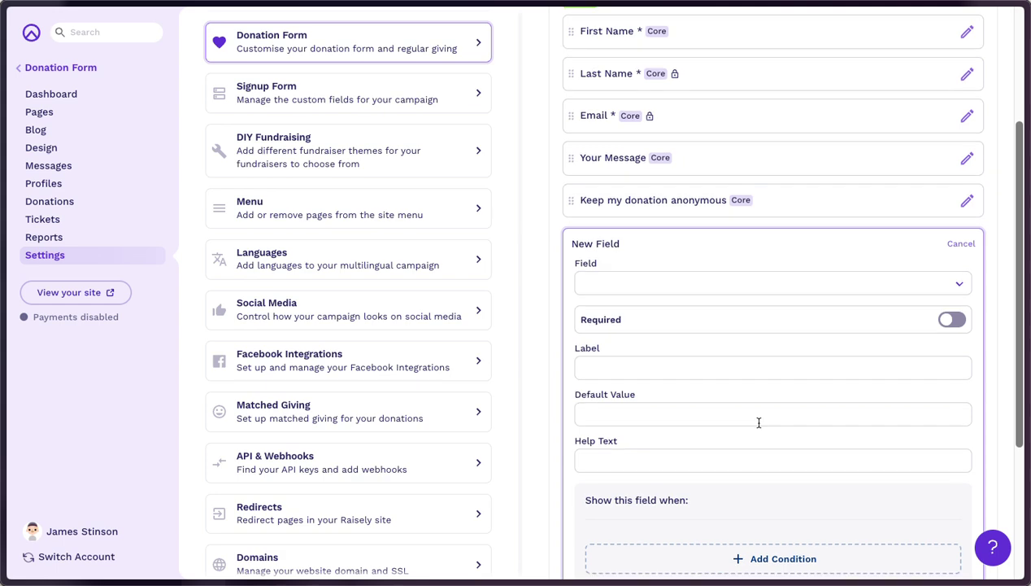
pyautogui.click(672, 279)
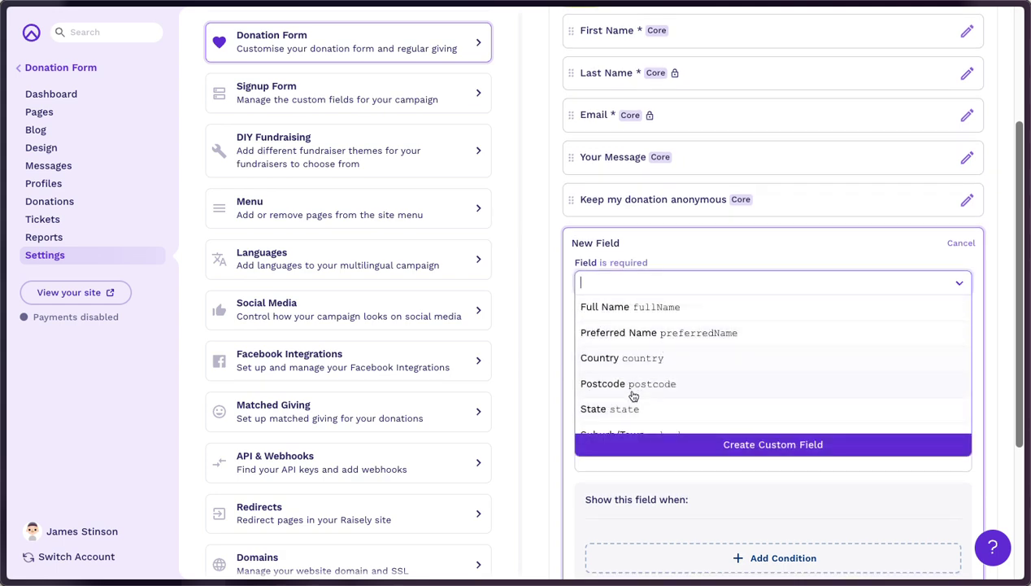
pyautogui.scroll(-2, 690, 411)
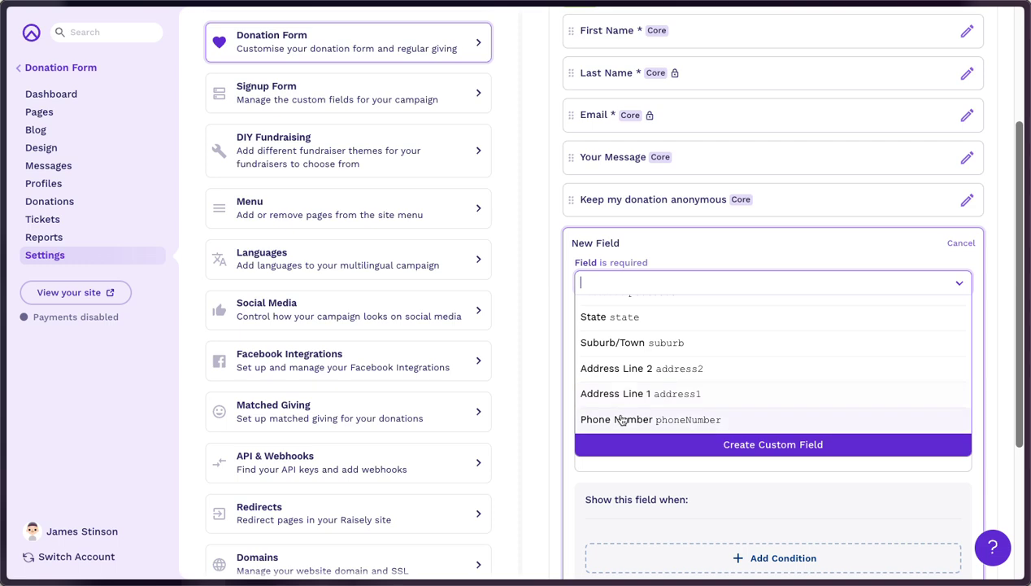
pyautogui.click(571, 402)
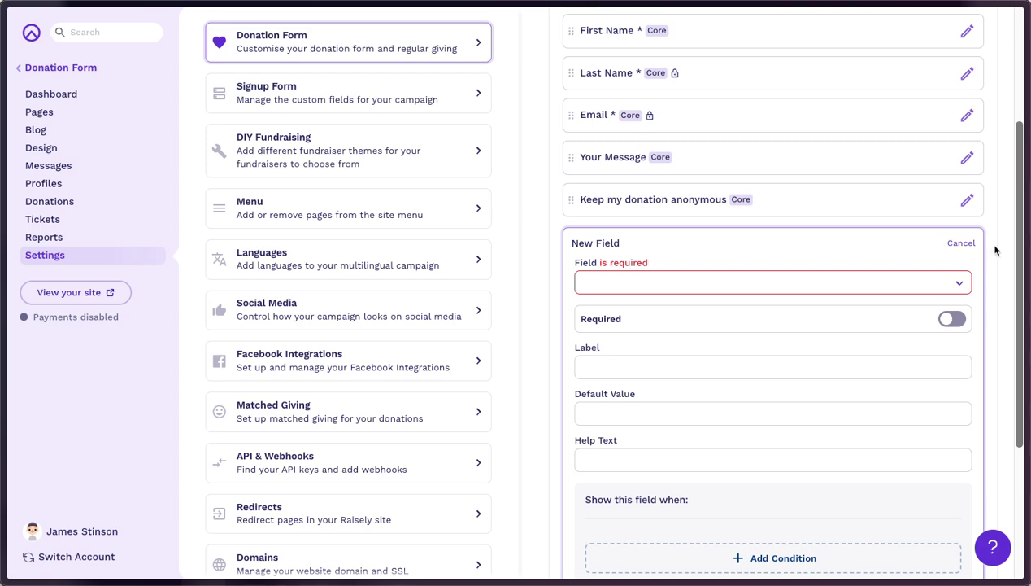
pyautogui.scroll(-2, 805, 305)
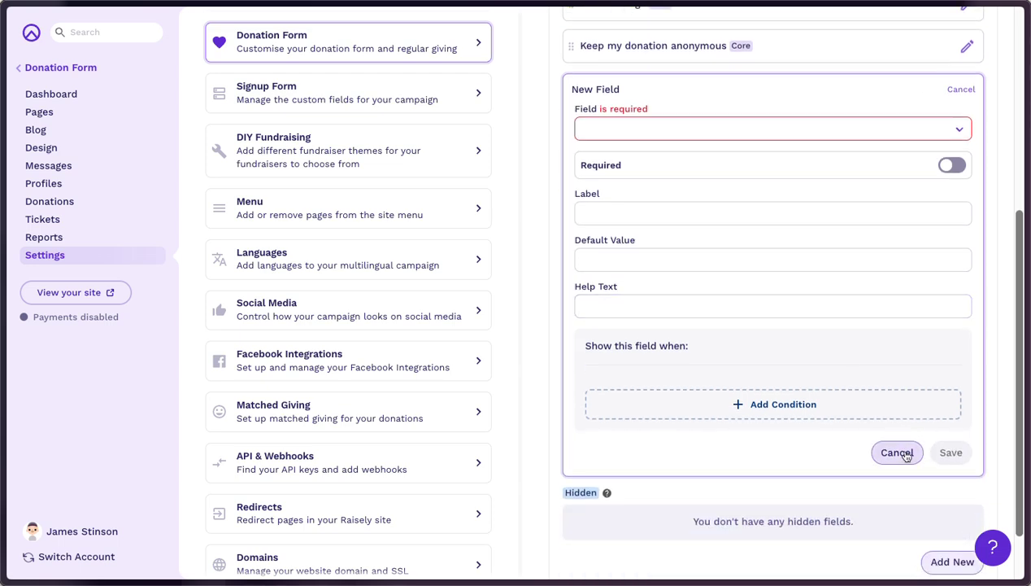
pyautogui.click(901, 452)
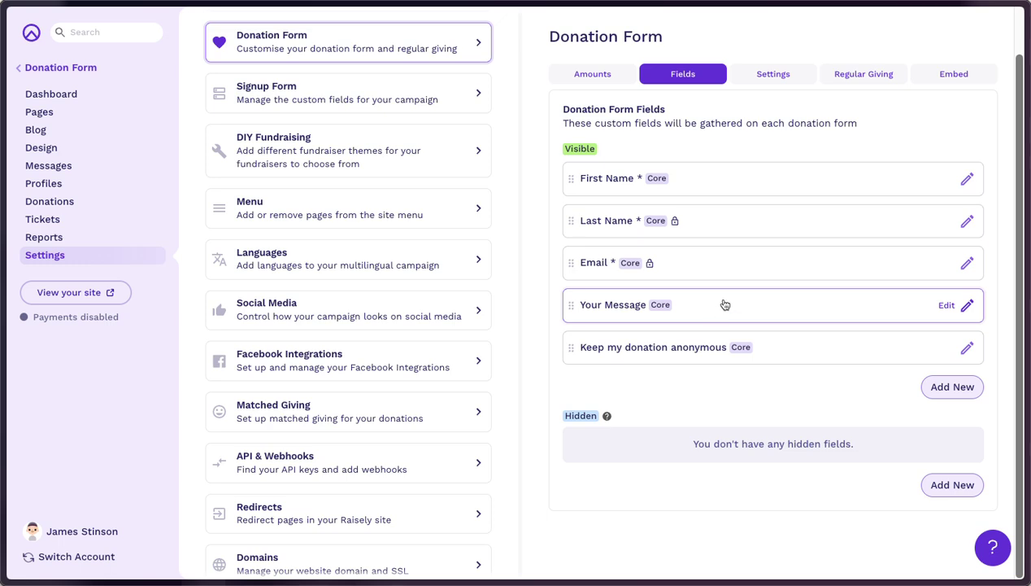
# In form settings, select the 'What's your gift amount' placeholder and scroll down to Modal settings
pyautogui.click(776, 75)
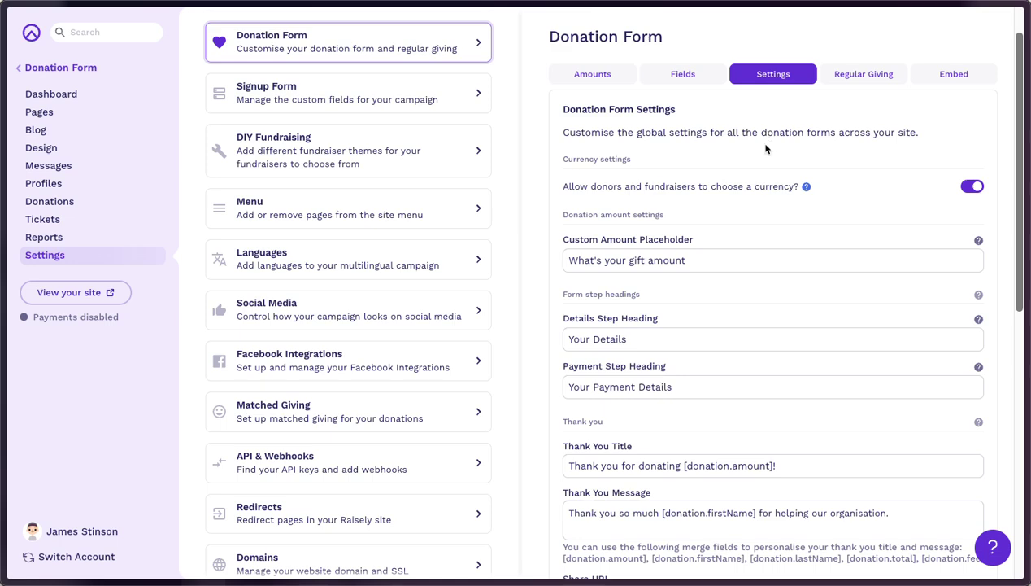
pyautogui.click(610, 259)
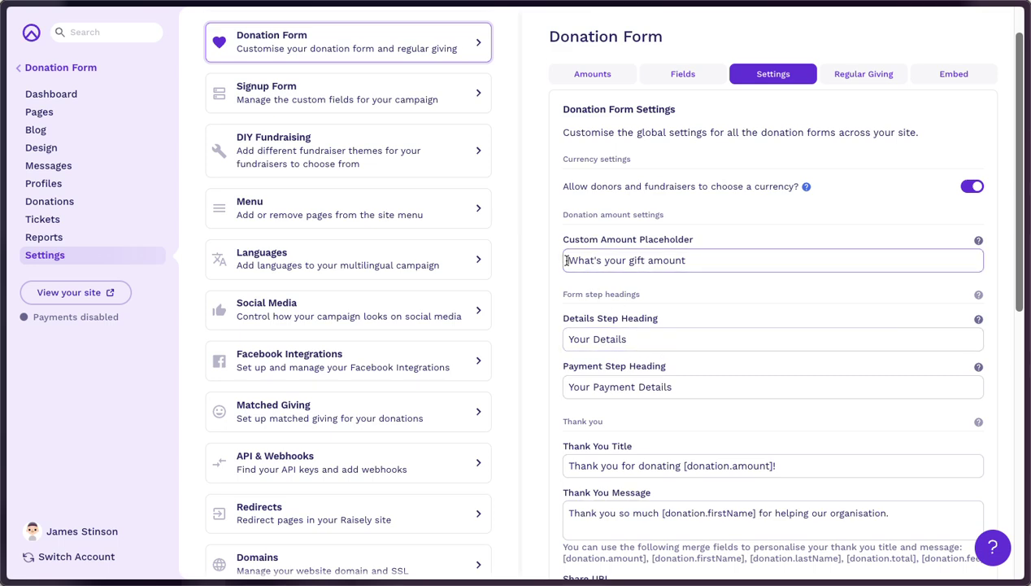
pyautogui.moveTo(565, 260); pyautogui.dragTo(783, 276)
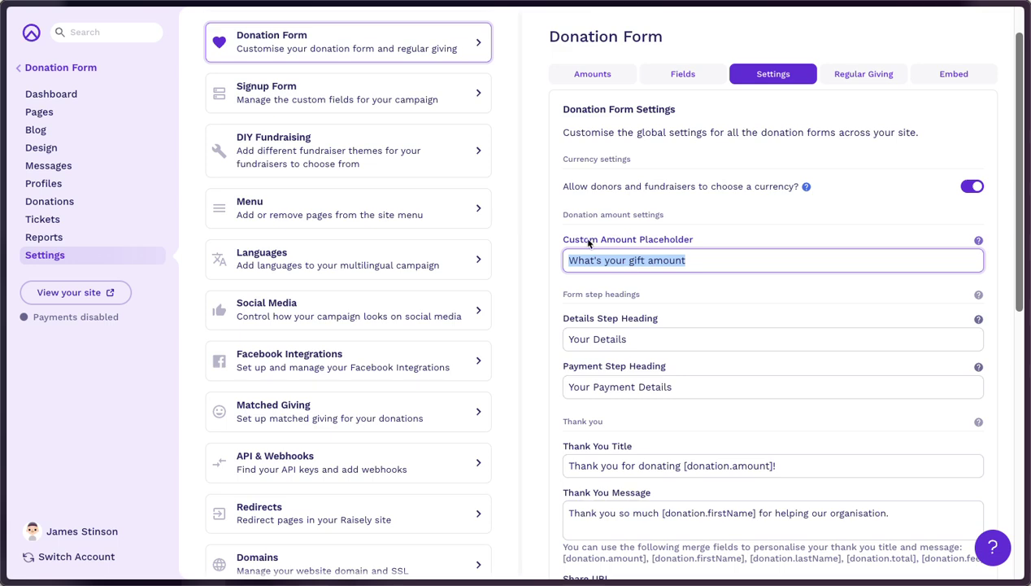
pyautogui.scroll(-1, 700, 319)
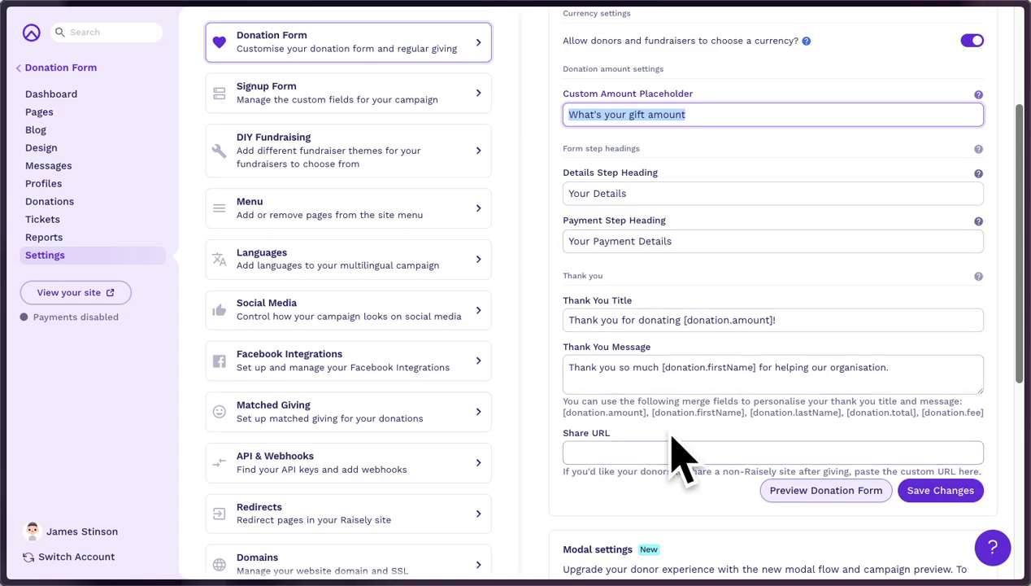
pyautogui.scroll(-4, 666, 436)
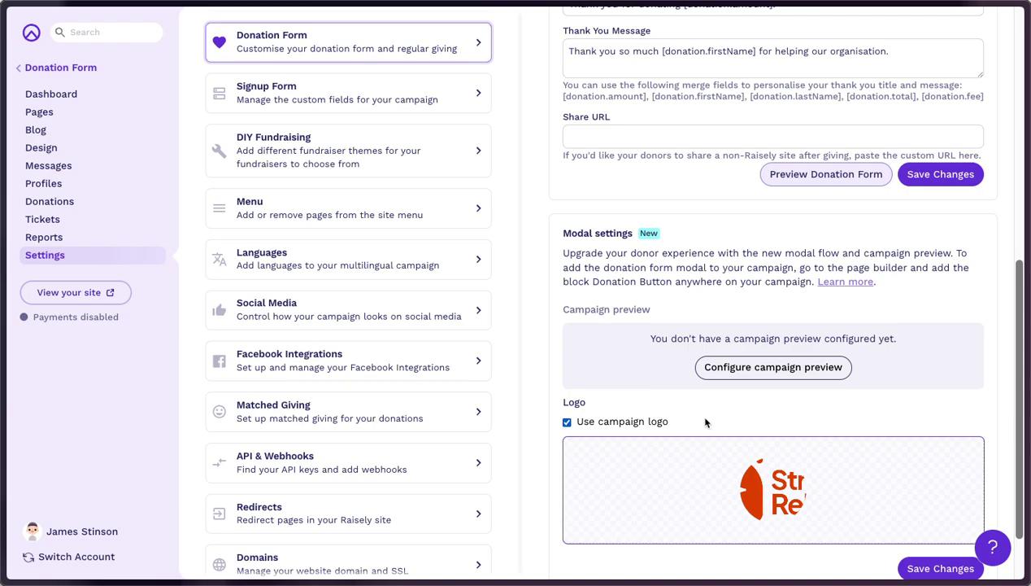
pyautogui.click(755, 368)
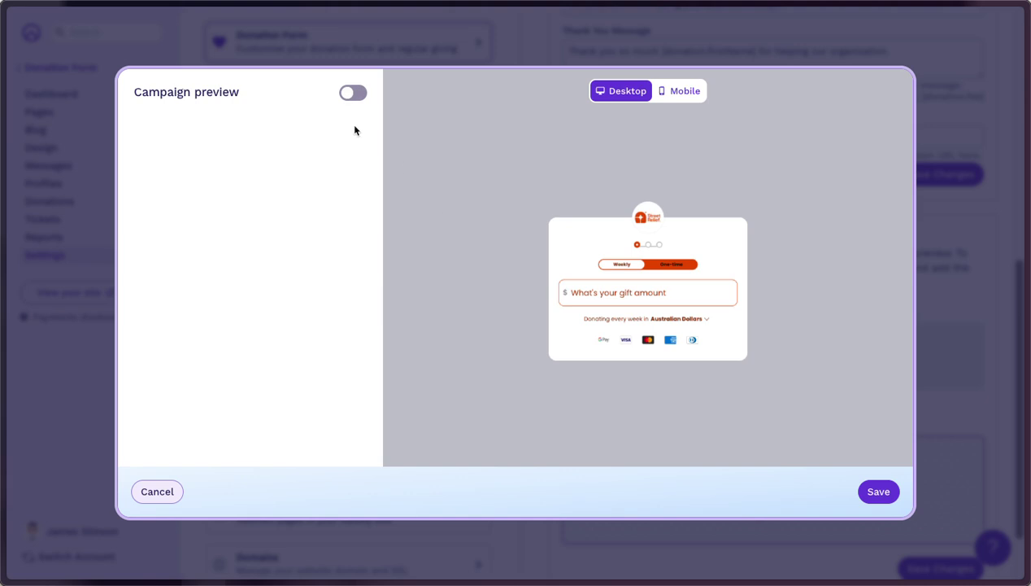
pyautogui.click(353, 94)
pyautogui.click(152, 195)
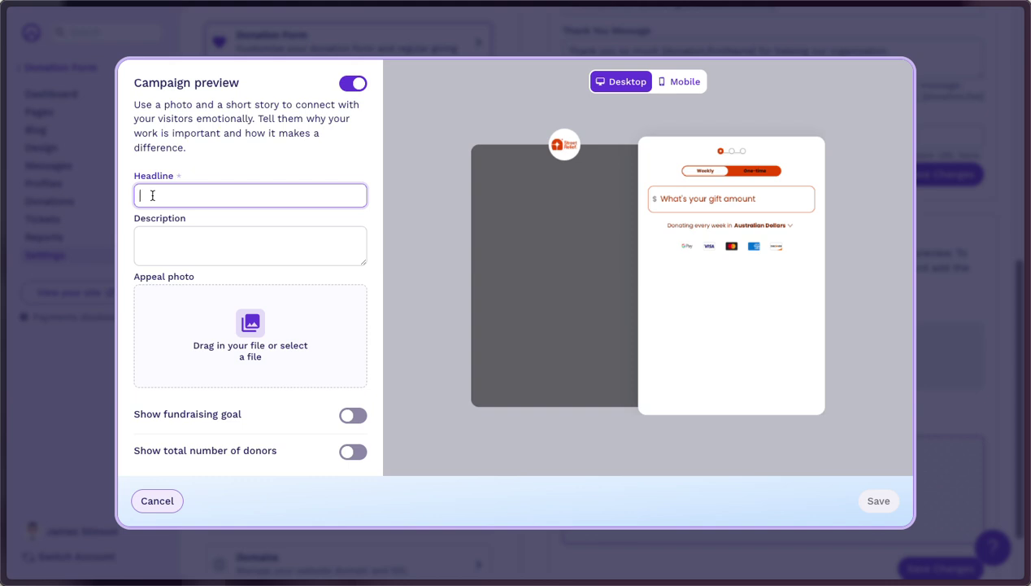
pyautogui.write('Donate Today')
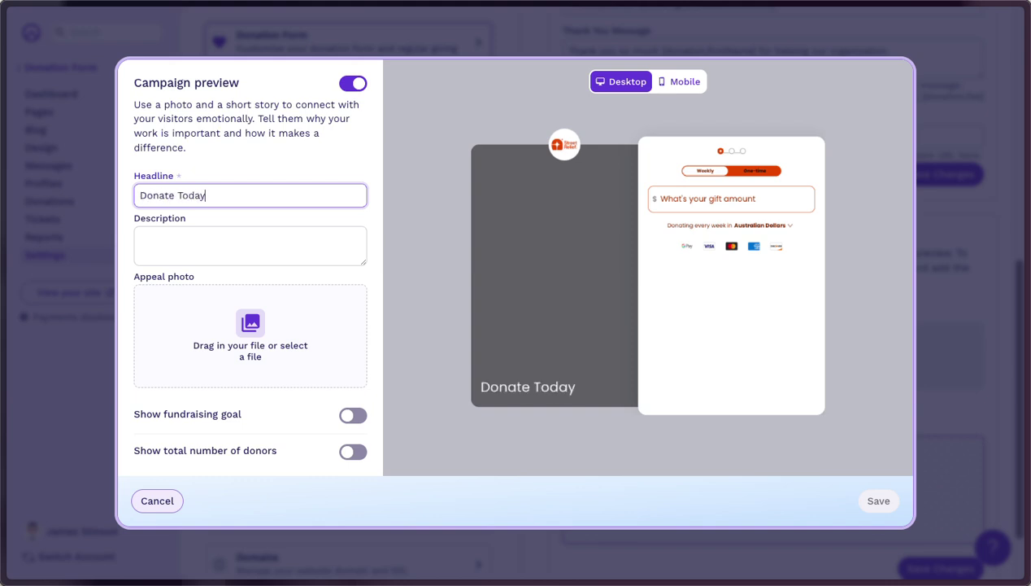
pyautogui.click(171, 240)
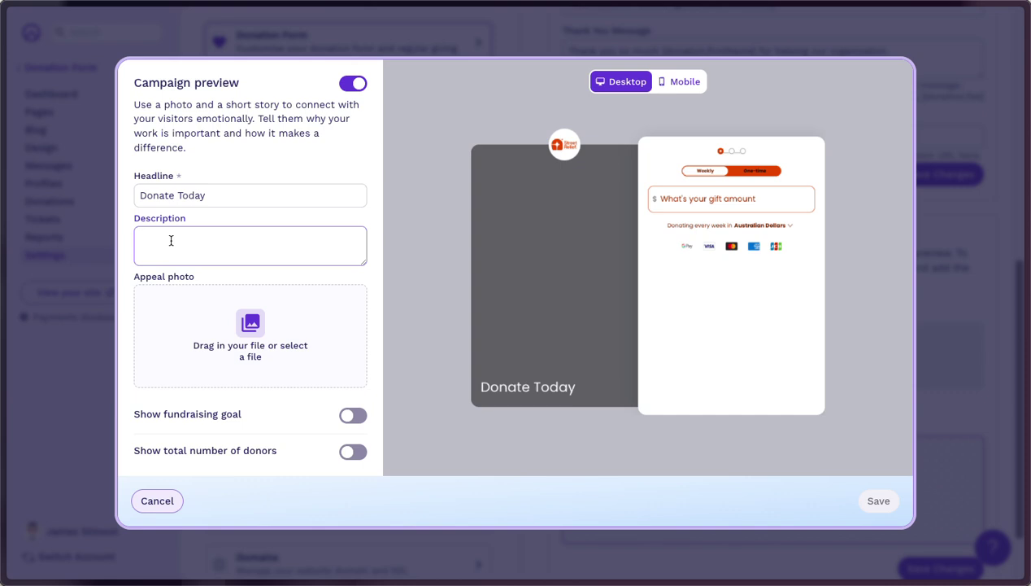
pyautogui.write('Lorem ipsum dolor sit amet, consectetur adipiscing elit. Morbi tincidunt purus vulputate hendrerit sollicitudin. Pellentesque vitae fringilla lectus, ut sollicitudin metus. Vivamus ac varius nibh. Nam metus ligula, convallis eleifend mi at.')
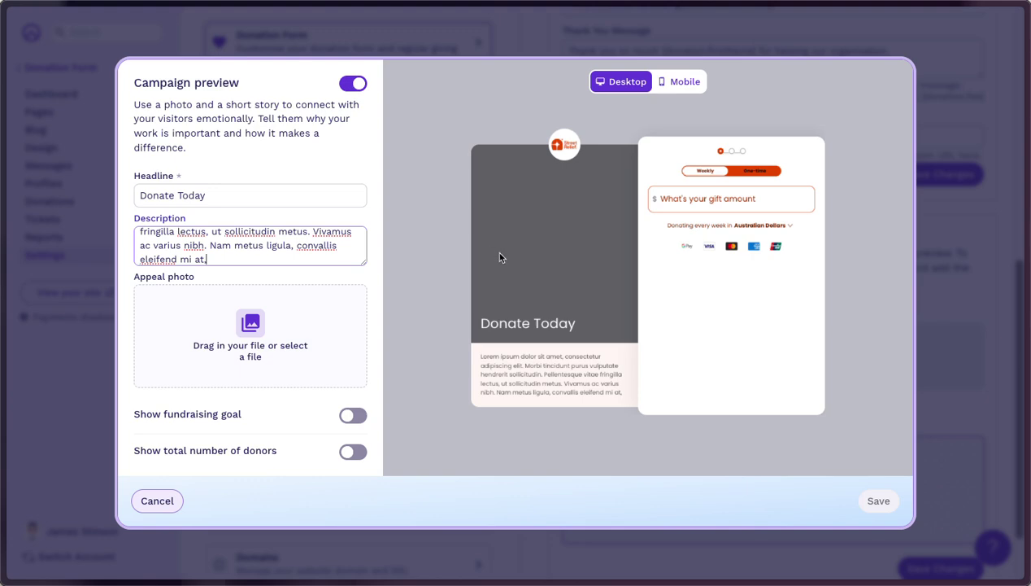
pyautogui.click(352, 416)
pyautogui.click(355, 452)
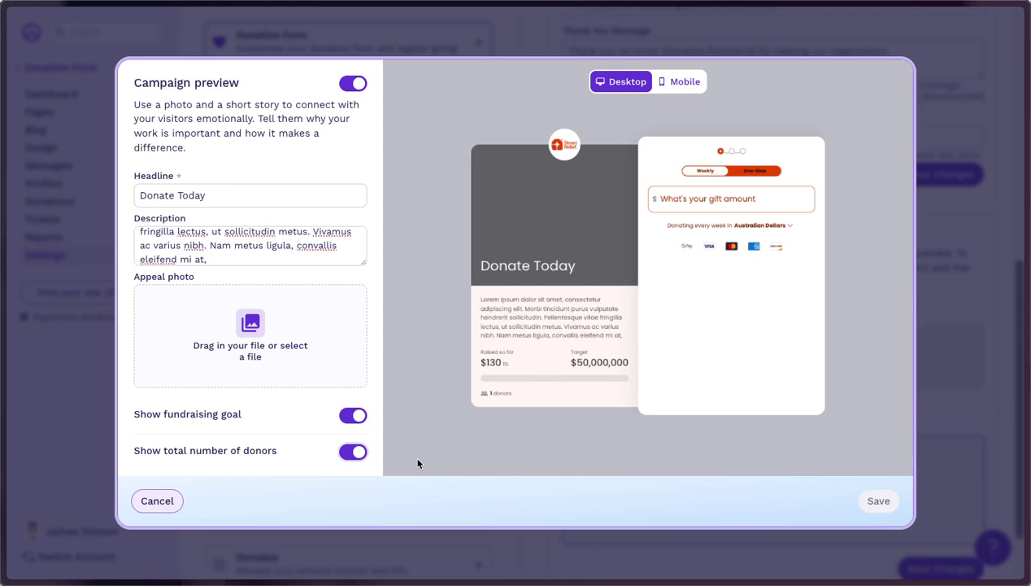
pyautogui.click(158, 502)
pyautogui.scroll(2, 789, 306)
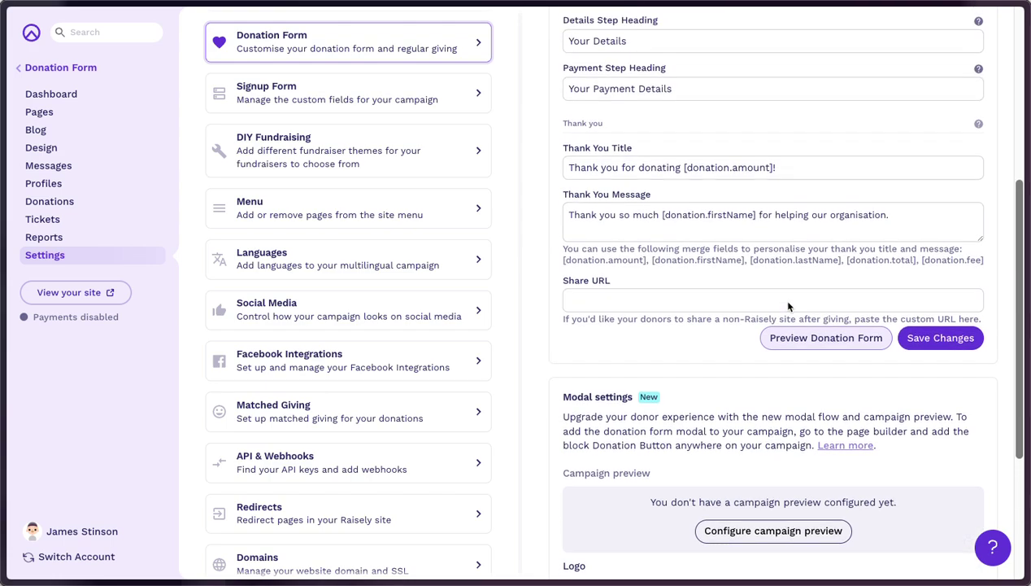
# Show the Regular Giving settings: monthly upsell 'Become a regular supporter' and the nudge section
pyautogui.scroll(4, 755, 299)
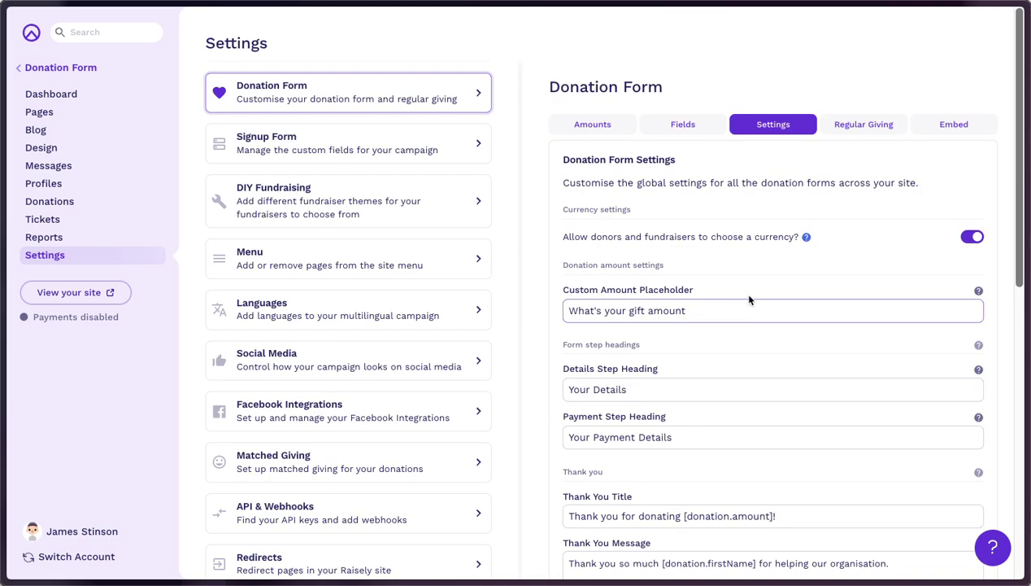
pyautogui.click(859, 126)
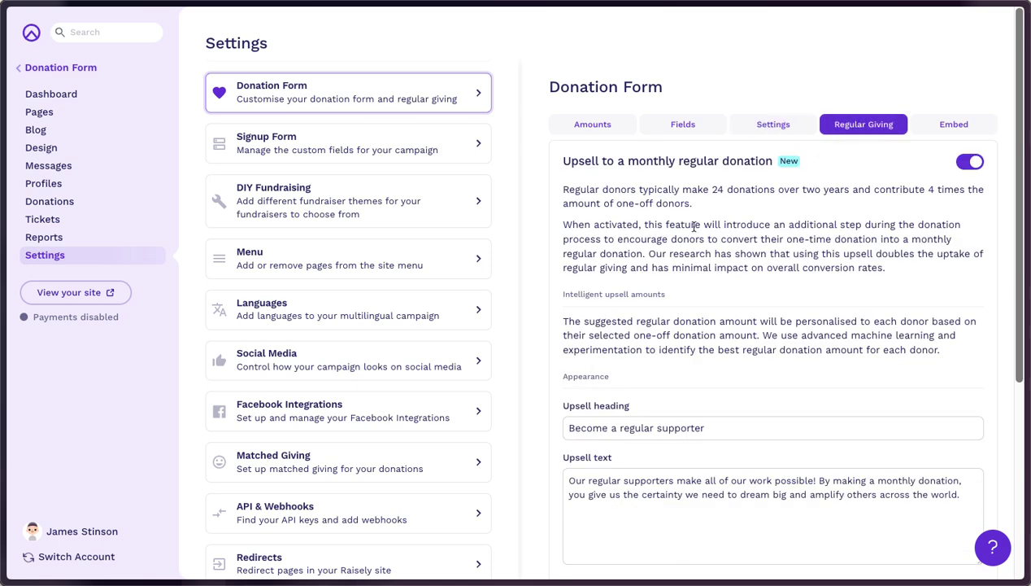
pyautogui.scroll(-2, 759, 240)
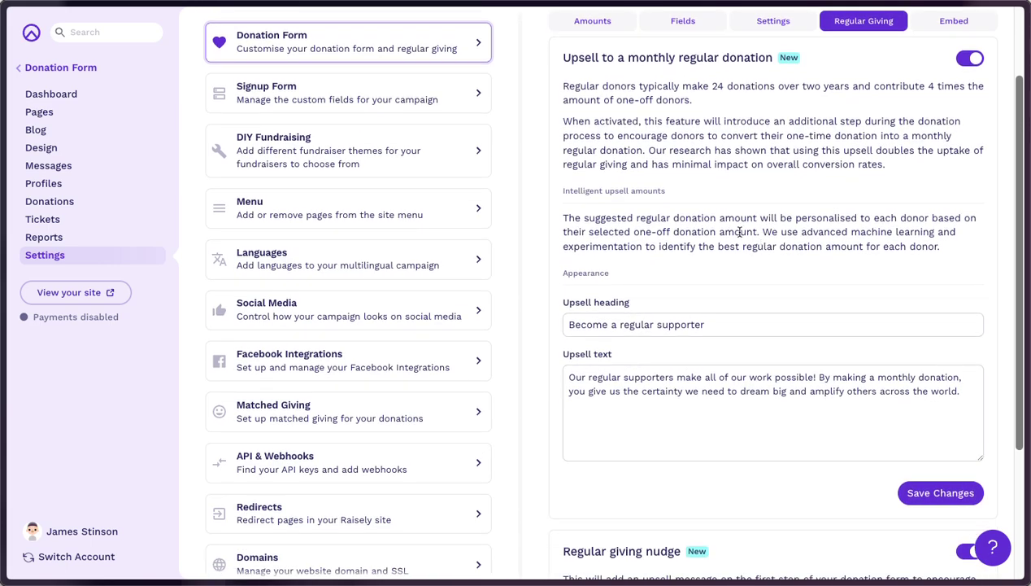
pyautogui.hotkey('alt', 'Tab')
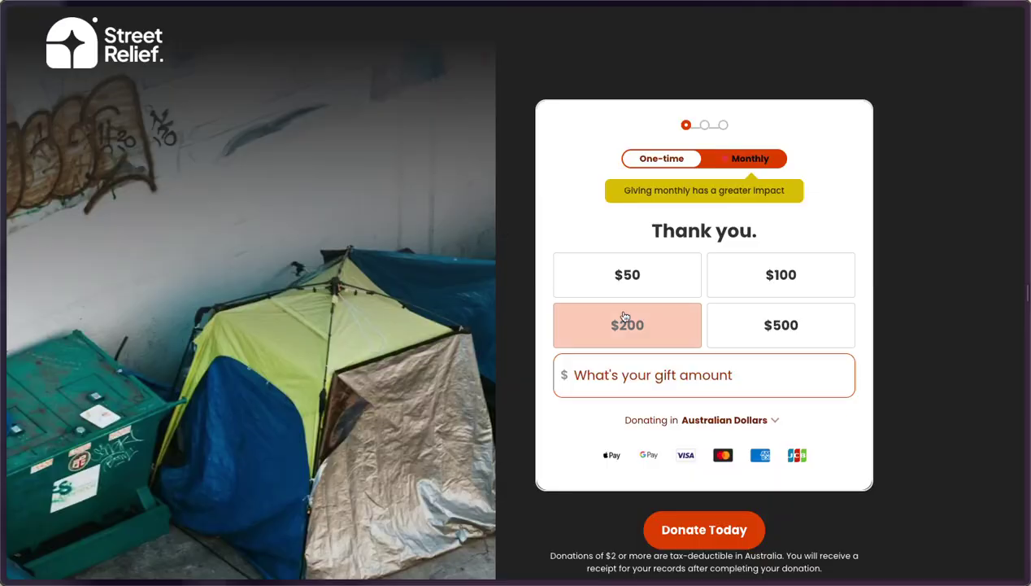
pyautogui.click(642, 279)
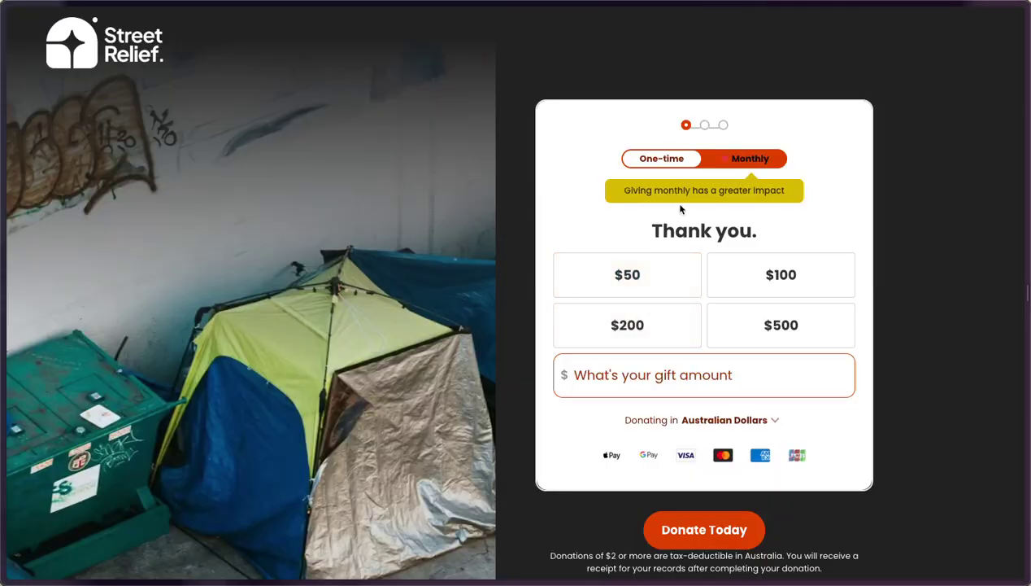
pyautogui.click(642, 276)
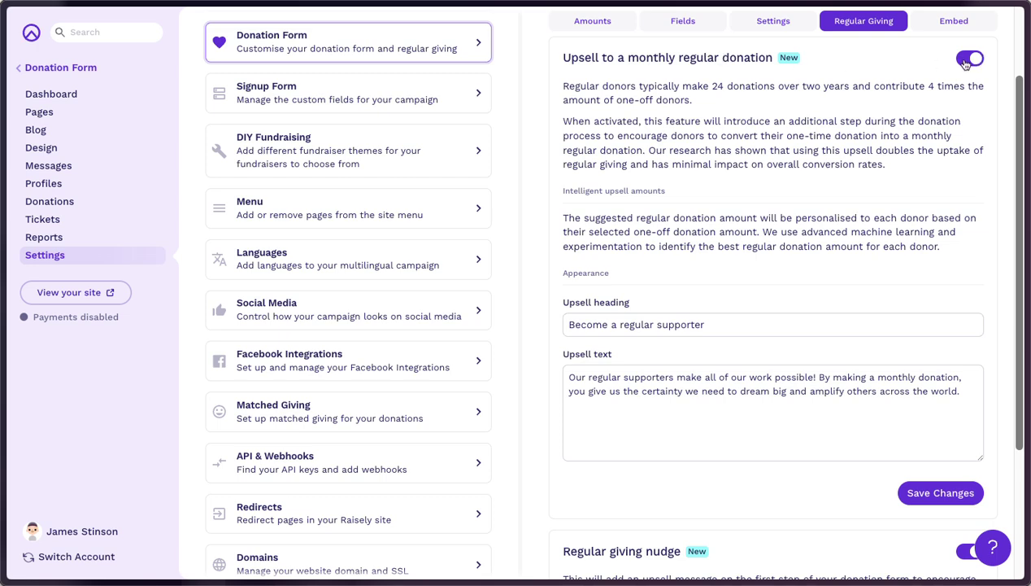
pyautogui.click(656, 404)
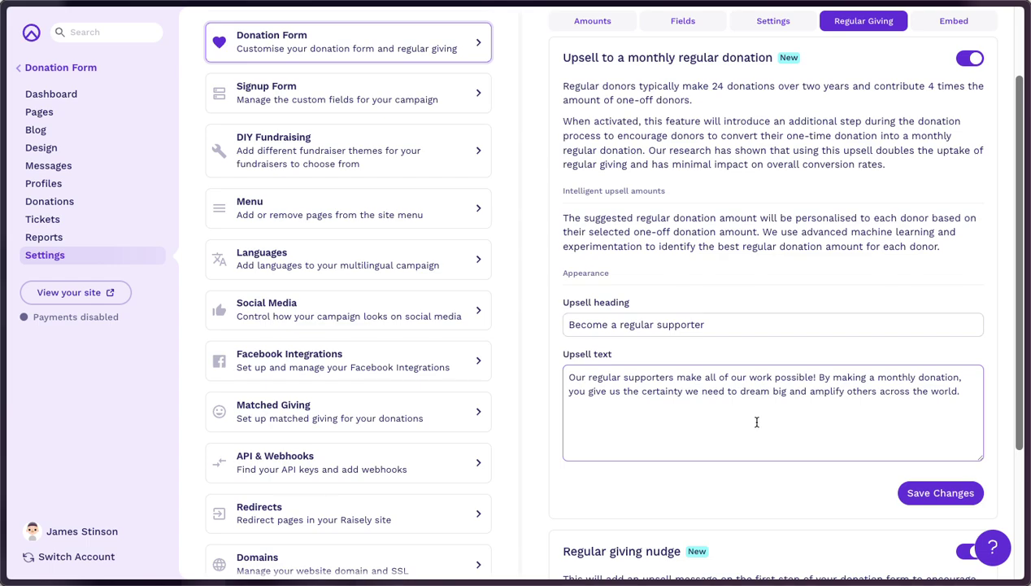
pyautogui.scroll(-3, 763, 425)
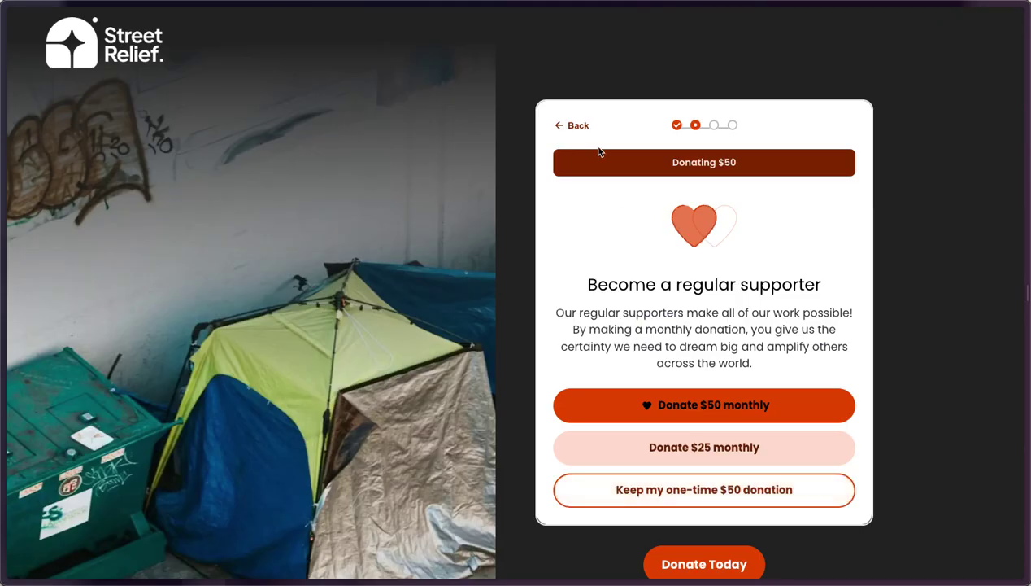
pyautogui.click(576, 127)
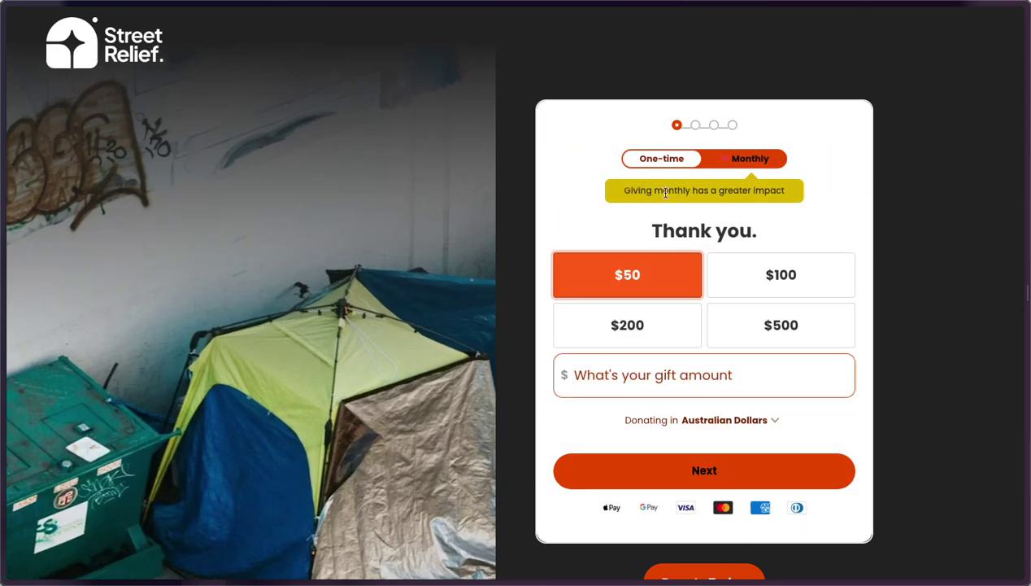
pyautogui.click(744, 160)
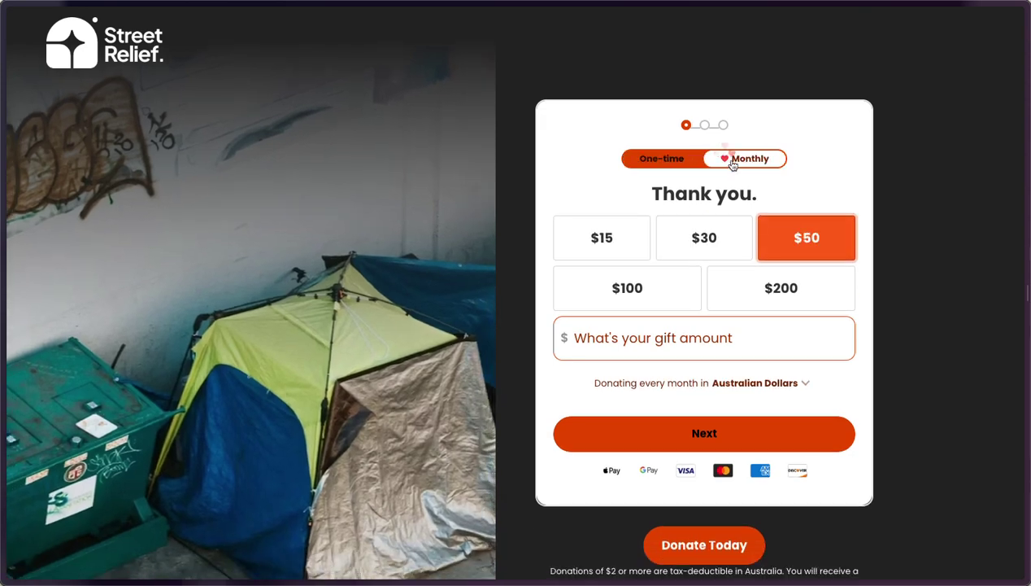
pyautogui.click(674, 161)
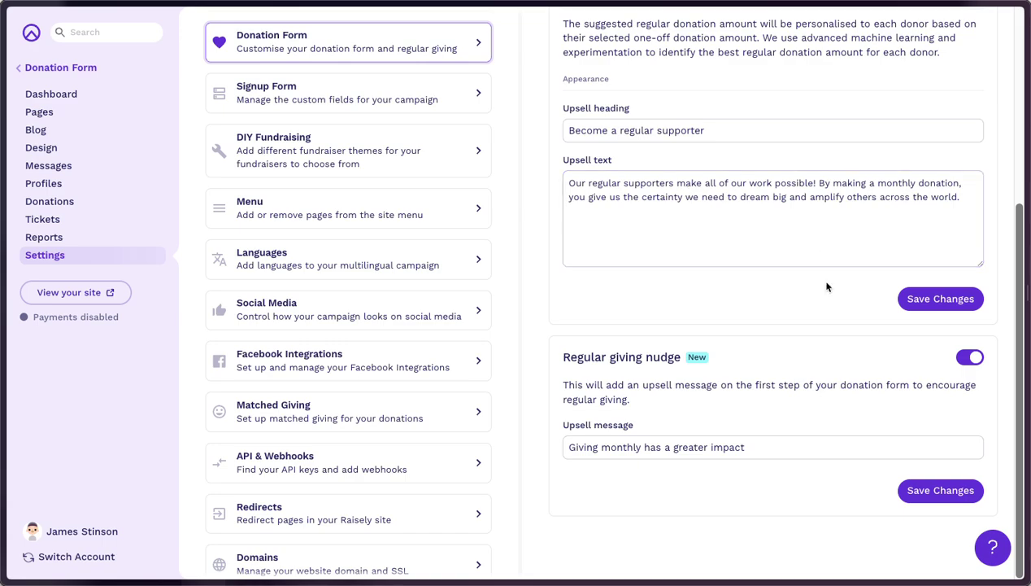
pyautogui.scroll(4, 793, 272)
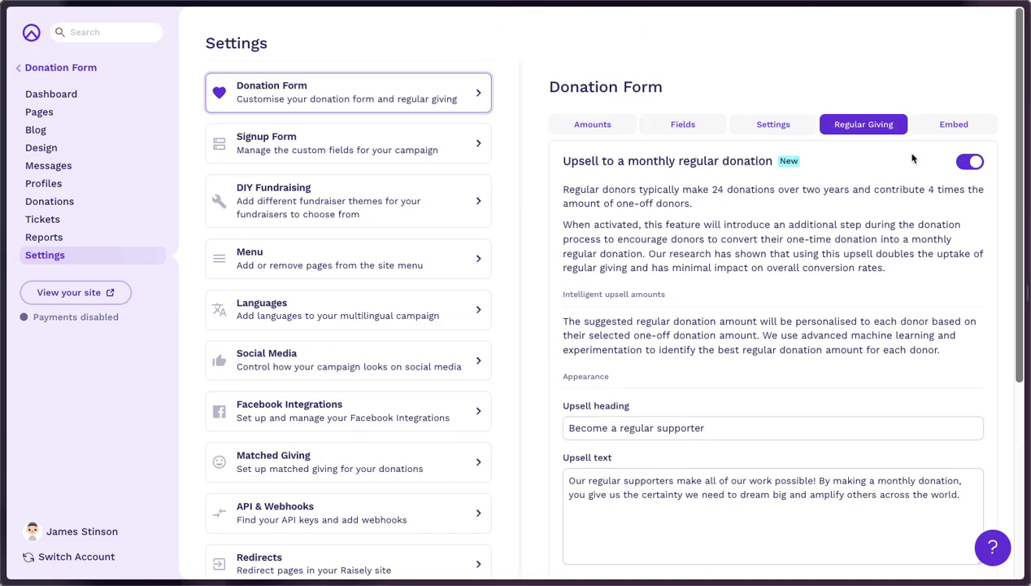
# Show the embed code, then switch the live Street Relief form to monthly giving
pyautogui.click(936, 131)
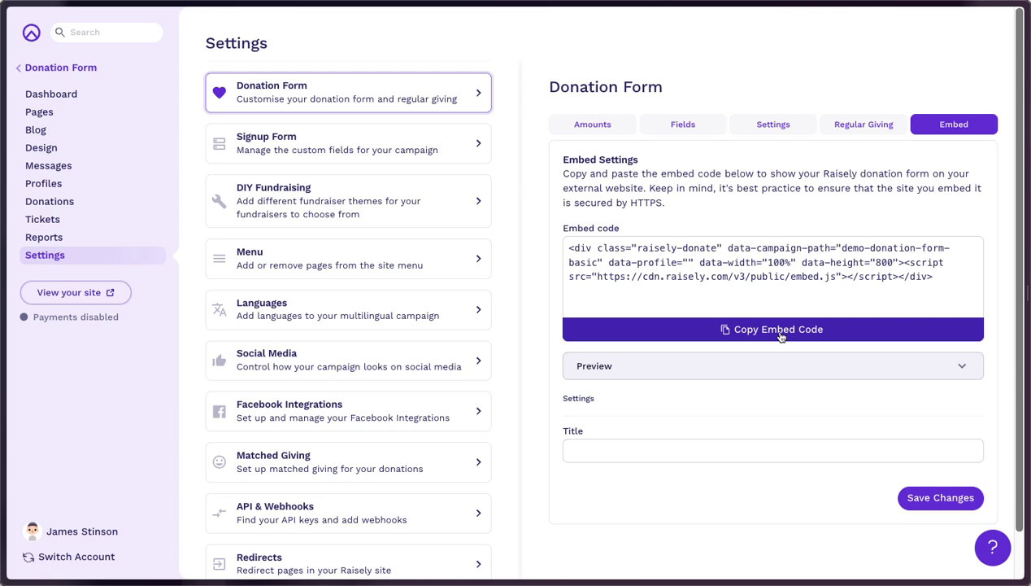
pyautogui.hotkey('alt', 'Tab')
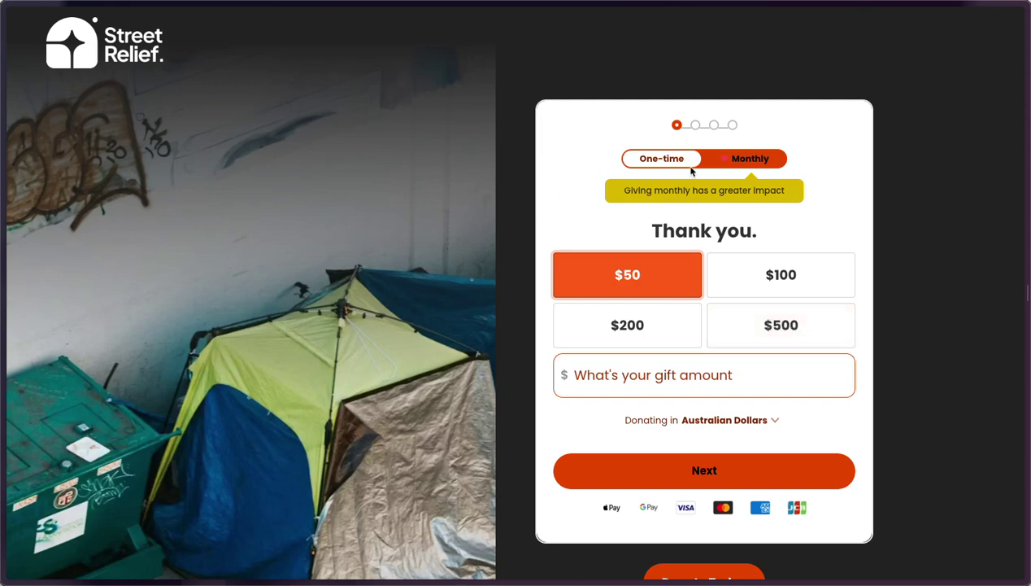
pyautogui.click(719, 162)
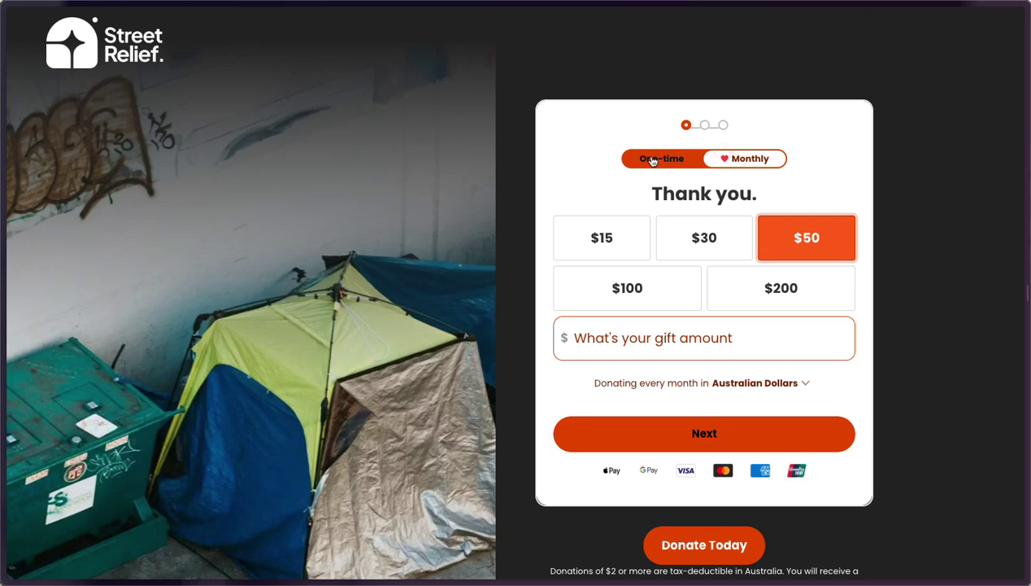